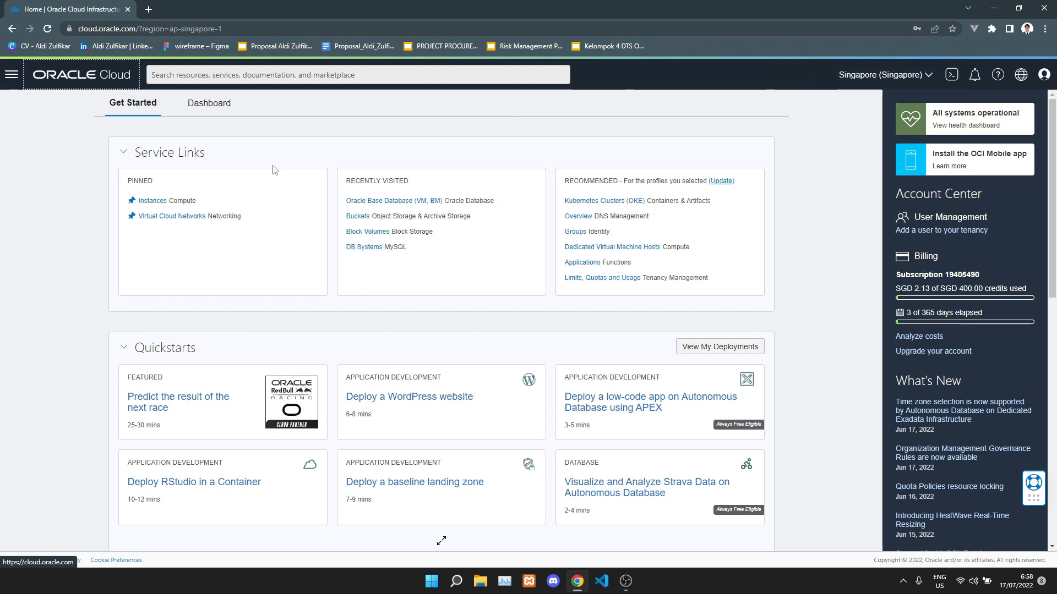
Go to Oracle Database > Oracle Base Database (VM, BM) to list the DB systems.
click(16, 83)
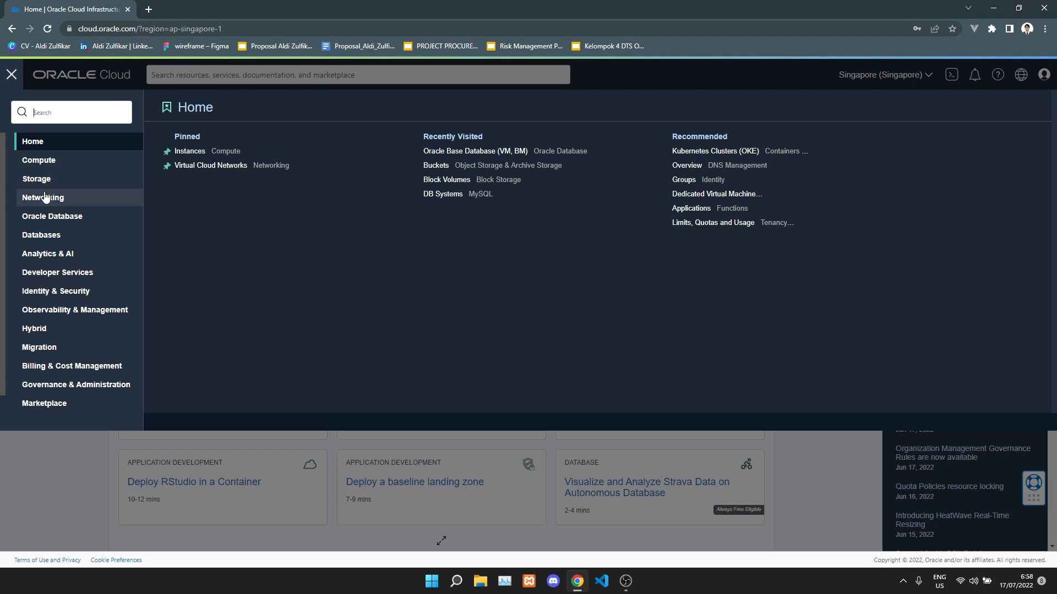
click(57, 223)
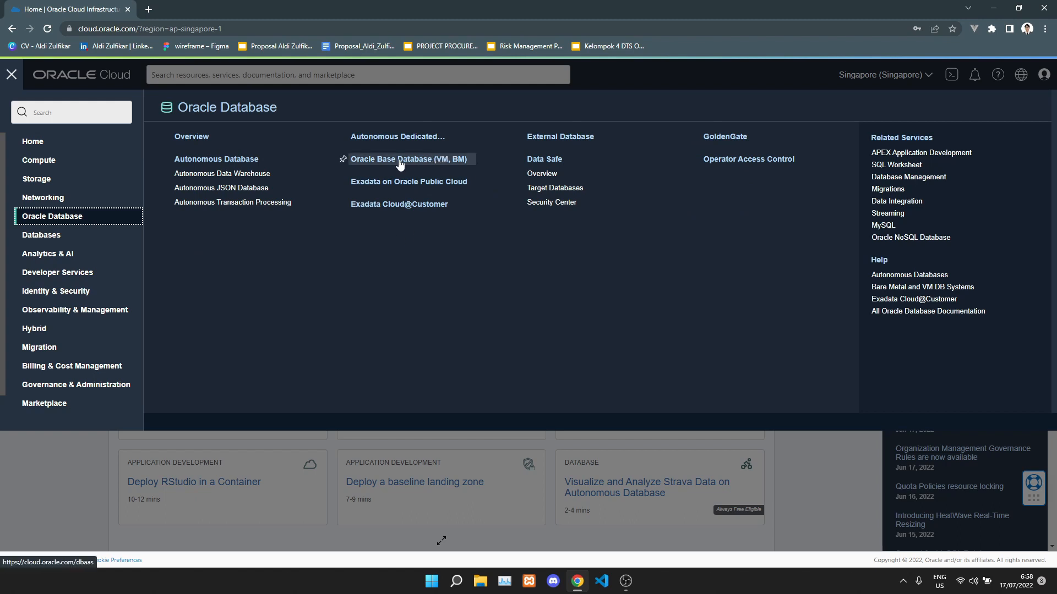
click(445, 160)
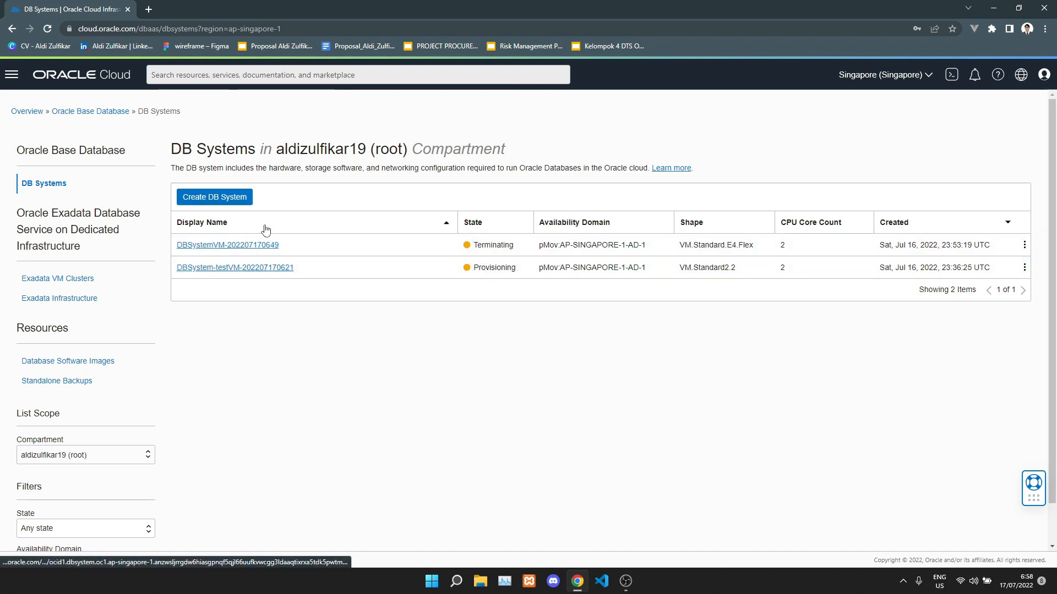
click(244, 201)
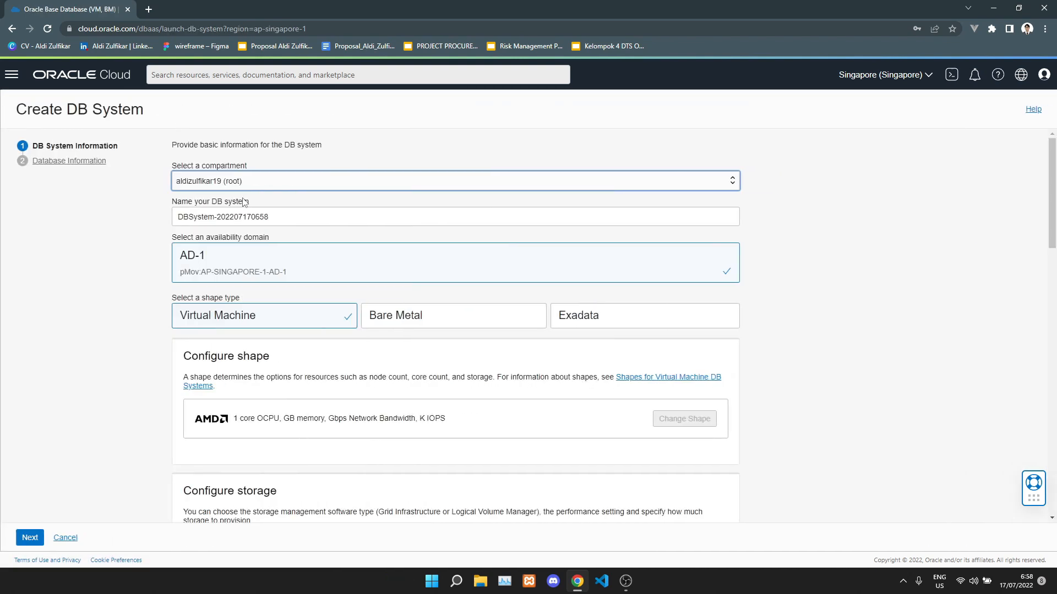
click(305, 220)
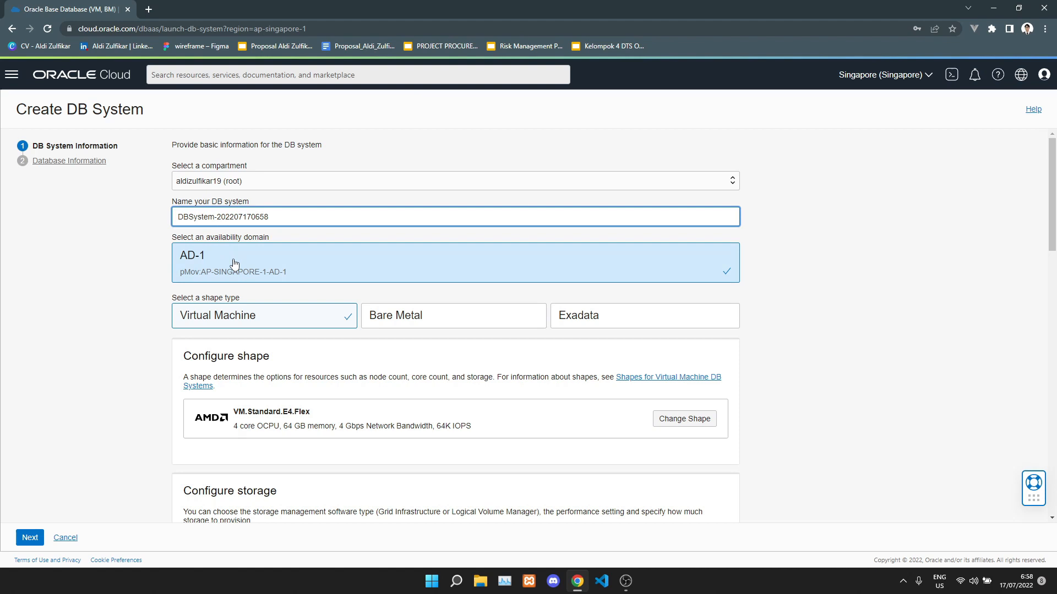
text(VMDemo)
click(142, 236)
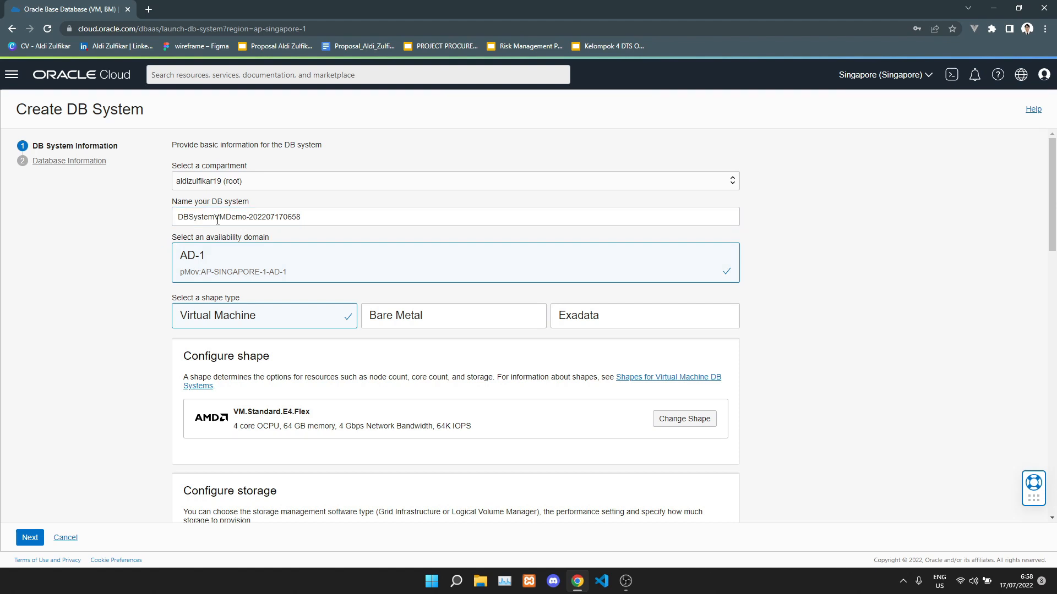
scroll(342, 221, down, 1)
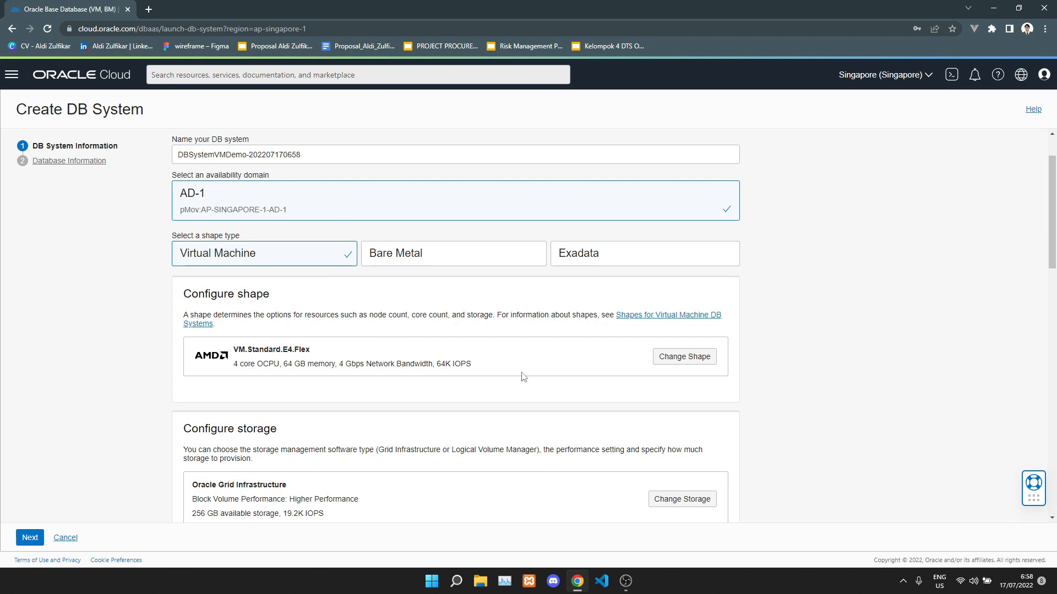
Choose the AMD VM.Standard.E4.Flex shape with 2 OCPUs per node.
click(675, 358)
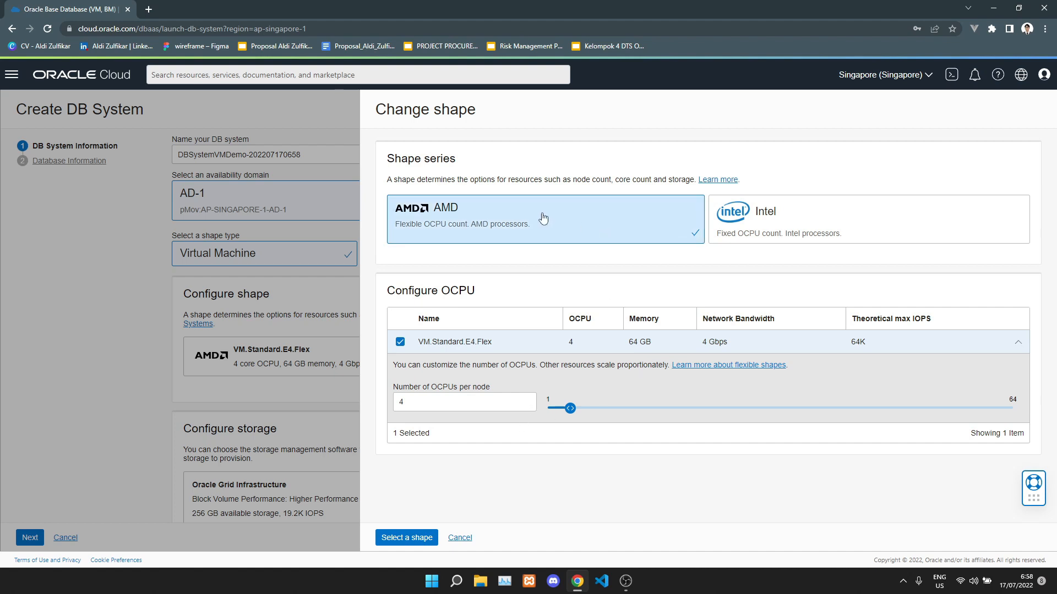
click(766, 237)
click(630, 232)
click(526, 405)
click(526, 406)
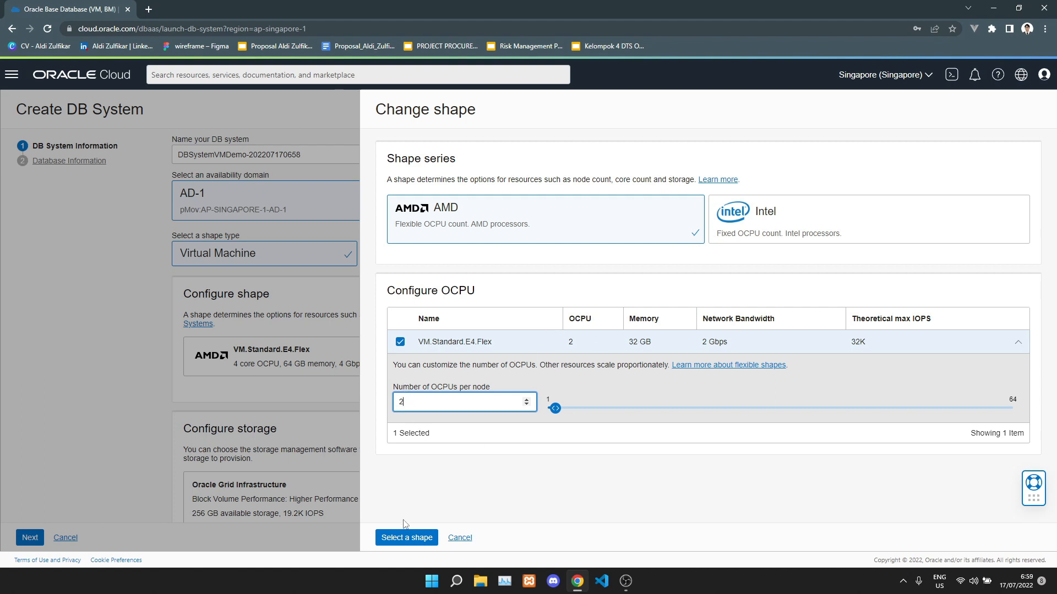
click(403, 537)
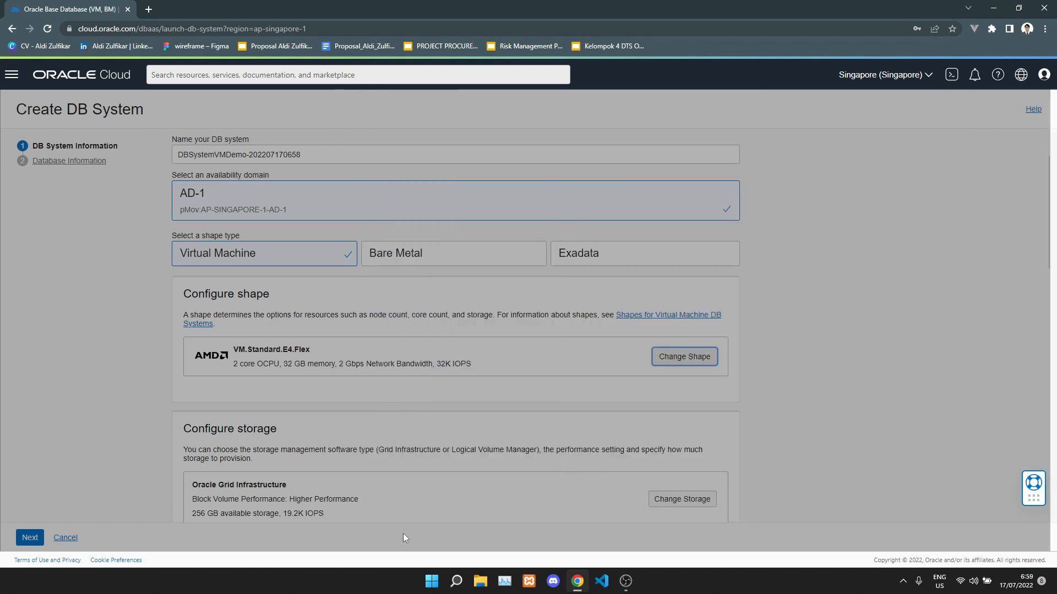
Keep 256 GB of Higher Performance data storage and save the storage settings.
scroll(445, 406, down, 1)
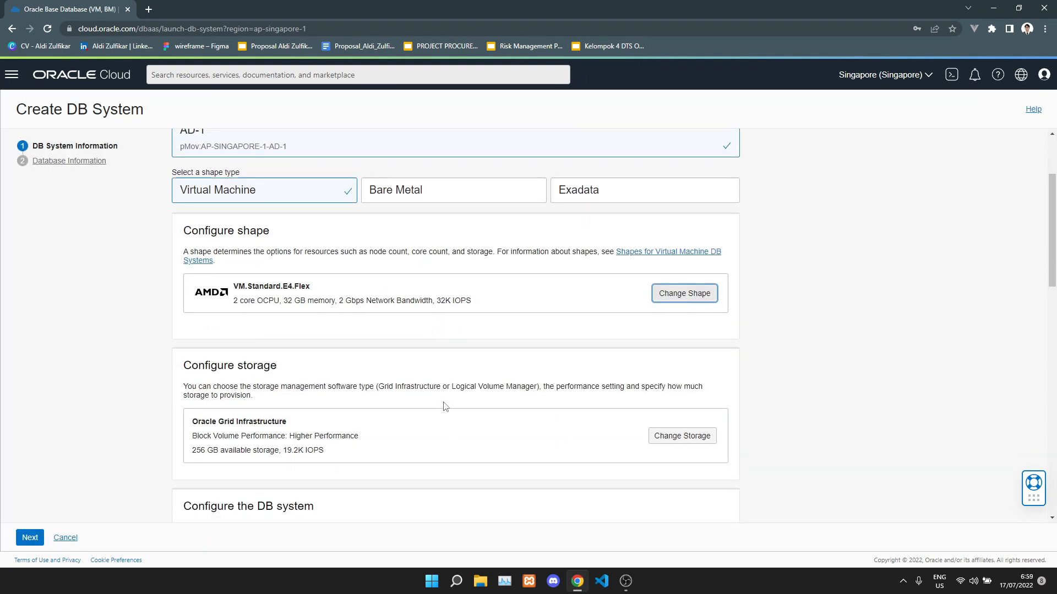
scroll(445, 407, down, 1)
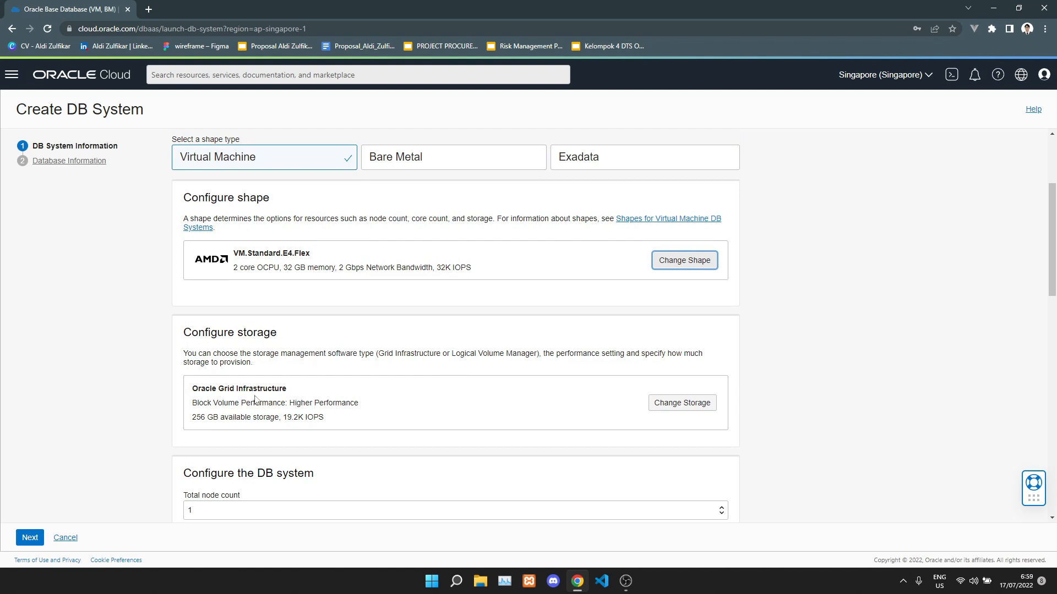
click(676, 407)
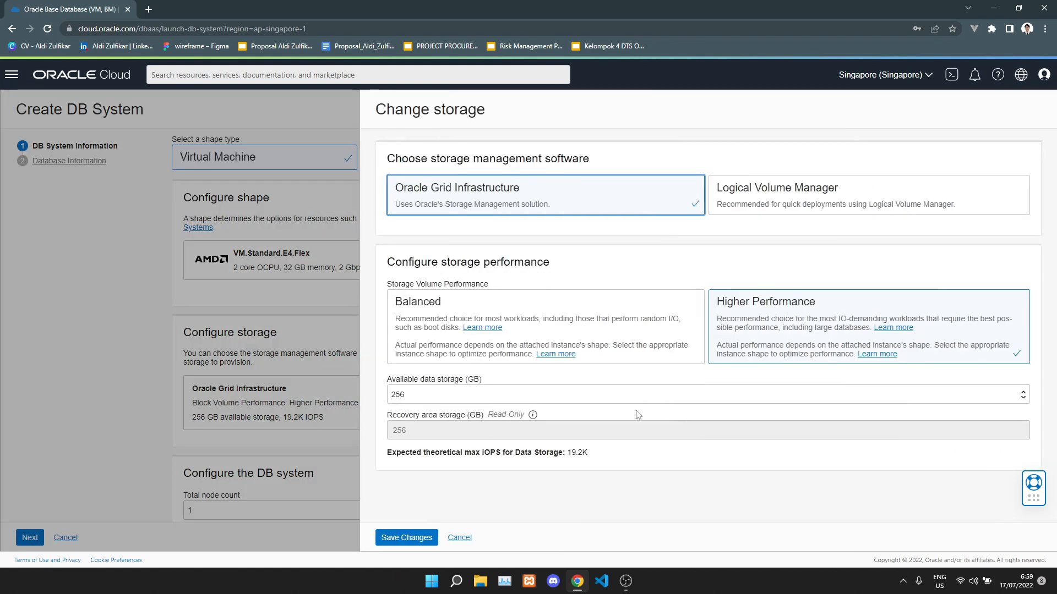
click(510, 394)
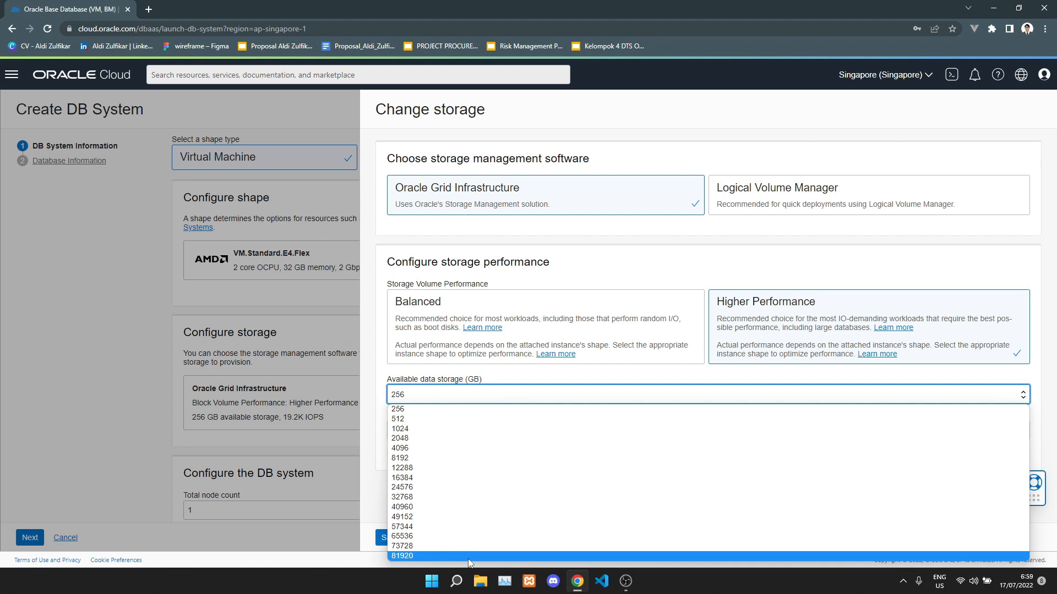
click(473, 410)
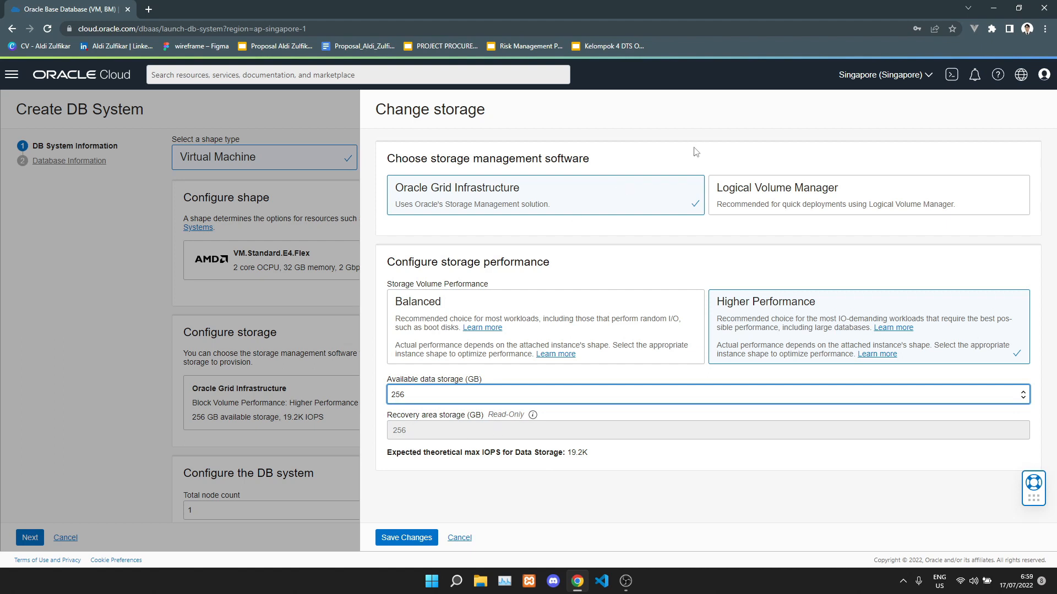
click(406, 538)
Set the total node count to 1.
scroll(408, 359, down, 2)
scroll(408, 357, down, 2)
click(417, 325)
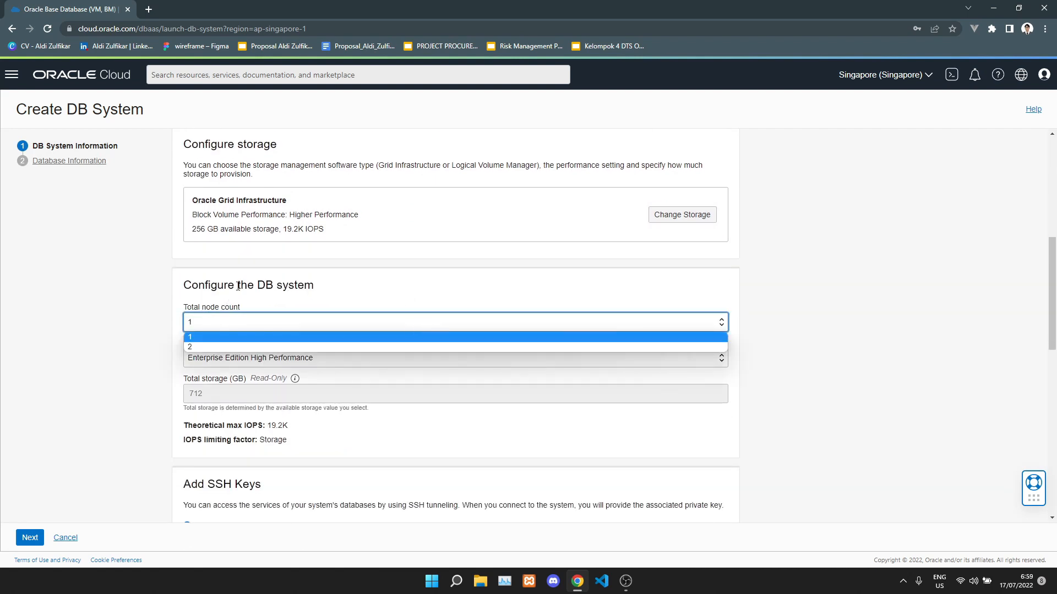
click(192, 347)
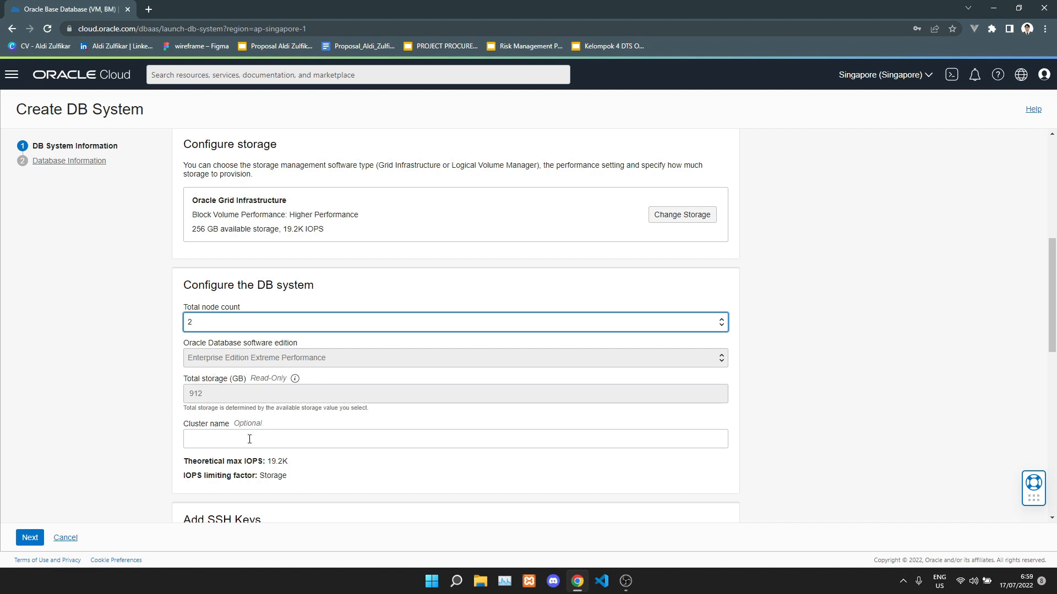
click(267, 326)
click(263, 340)
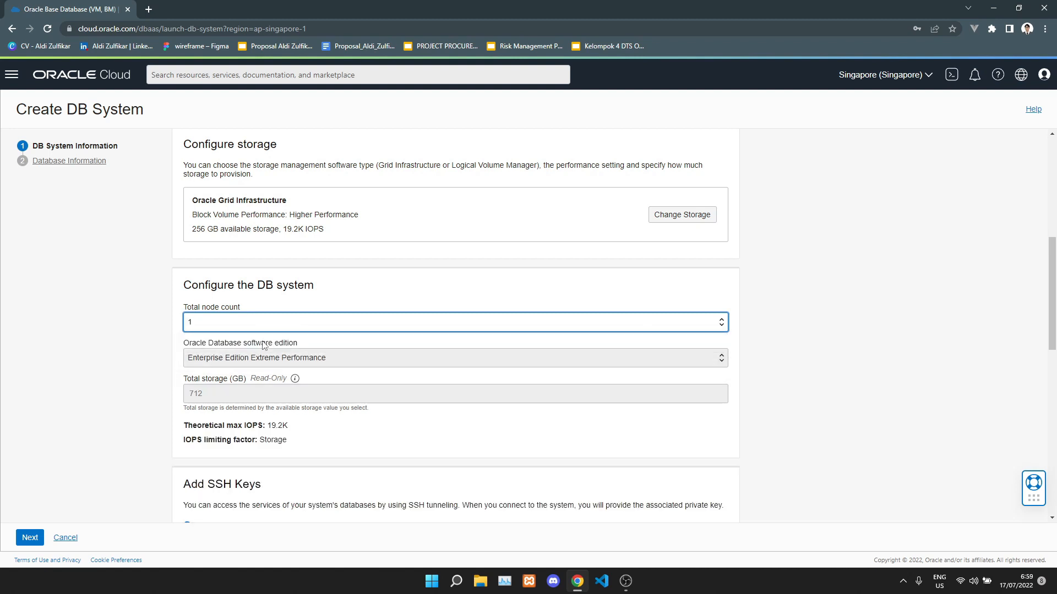
Select Enterprise Edition Extreme Performance as the database software edition.
click(262, 358)
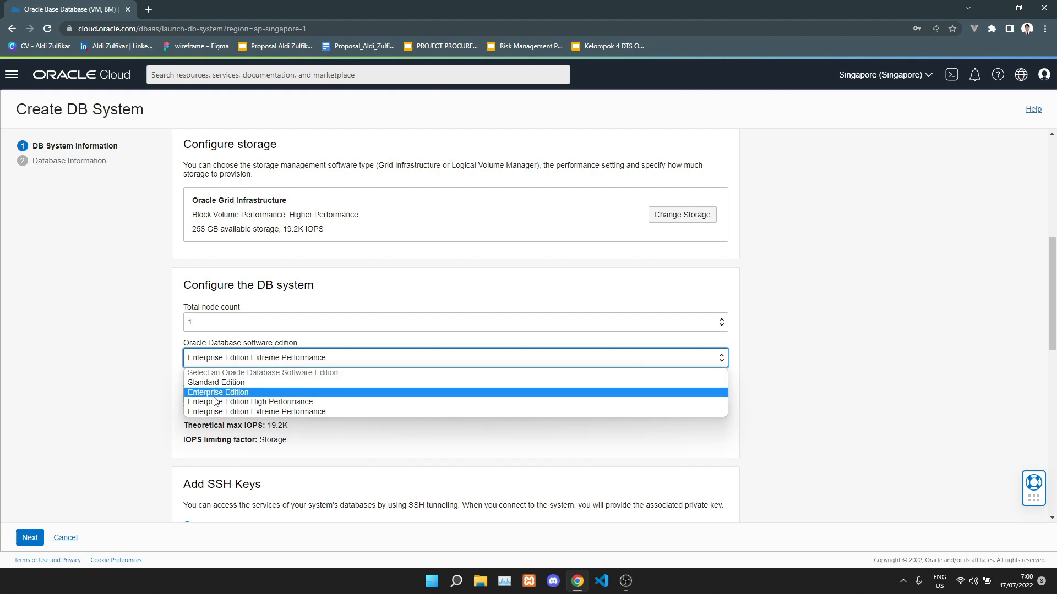
click(242, 412)
click(316, 427)
Save the generated SSH private key.
scroll(318, 428, down, 2)
scroll(318, 428, down, 3)
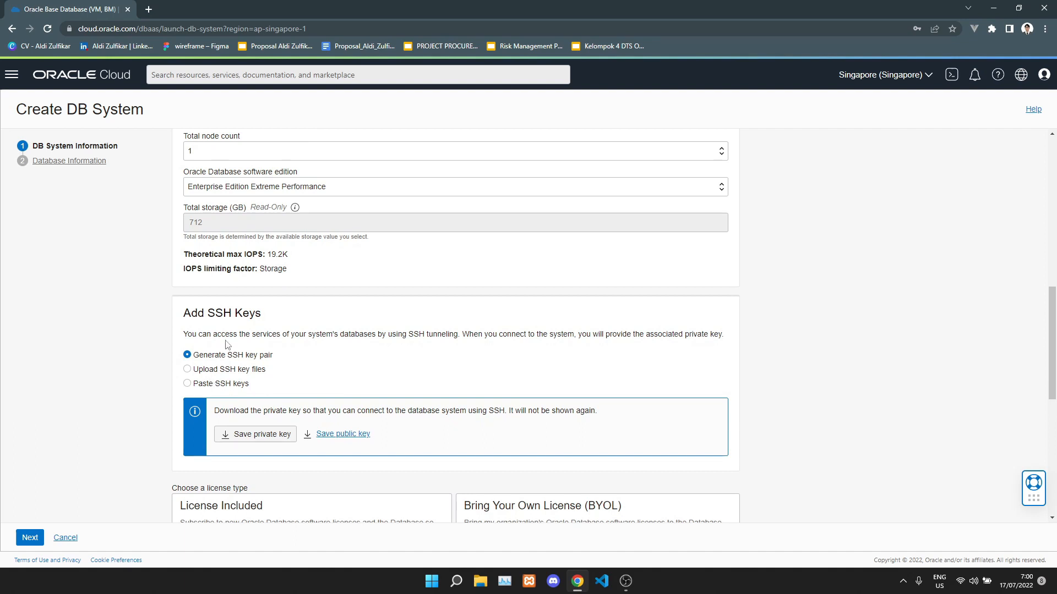
click(251, 434)
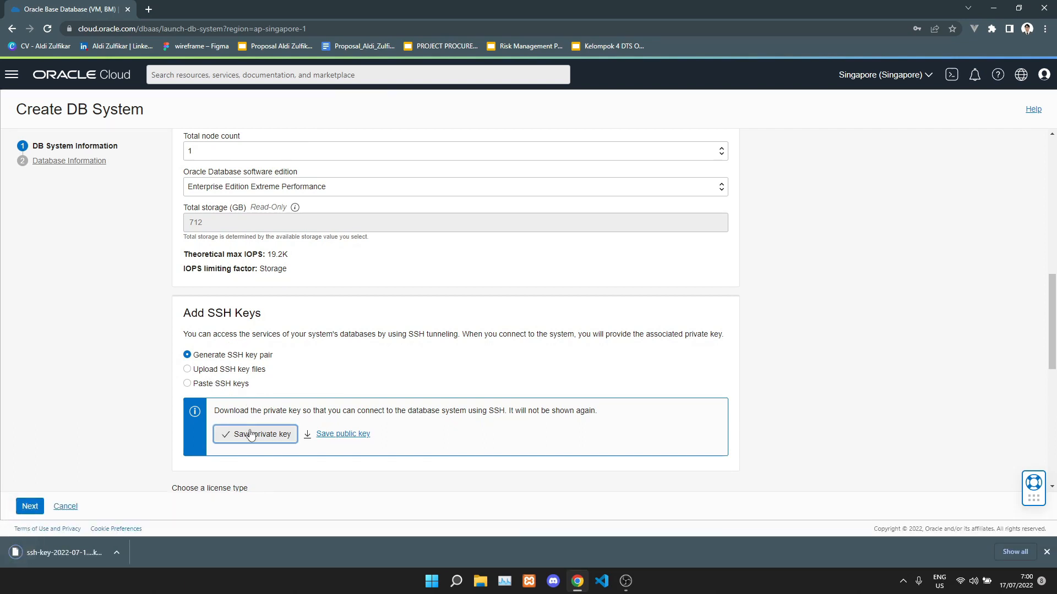
Select the Bring Your Own License (BYOL) license type.
scroll(250, 432, down, 1)
scroll(385, 424, down, 2)
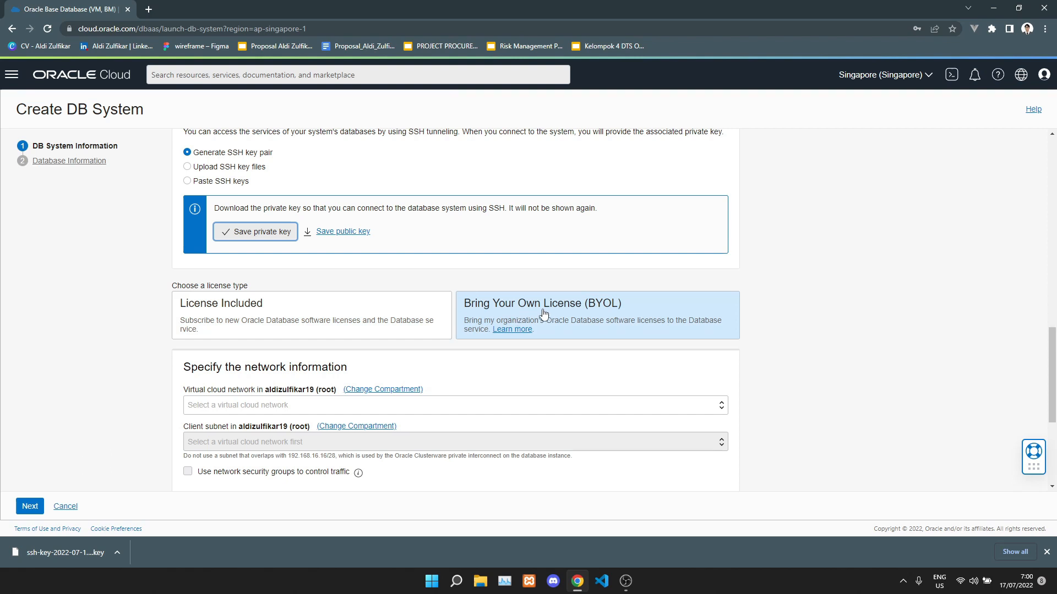
click(578, 311)
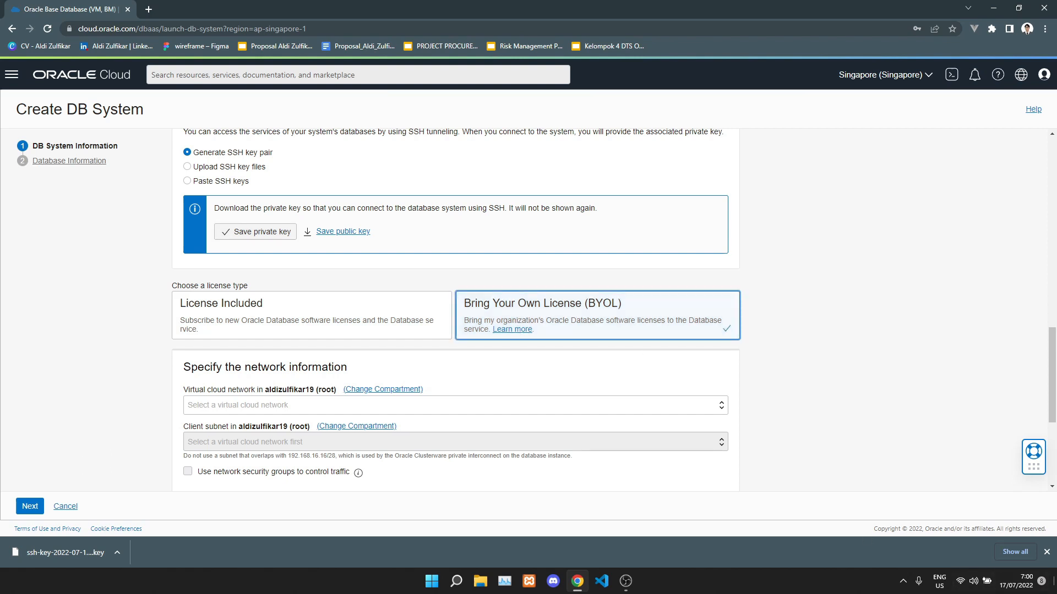
click(1046, 552)
scroll(777, 381, down, 1)
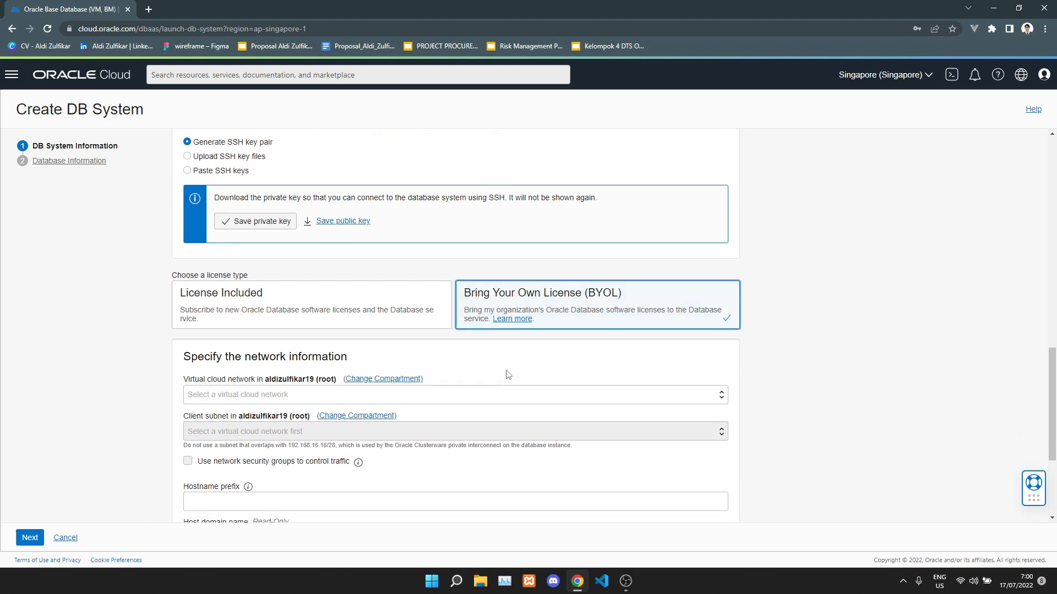
scroll(505, 374, down, 1)
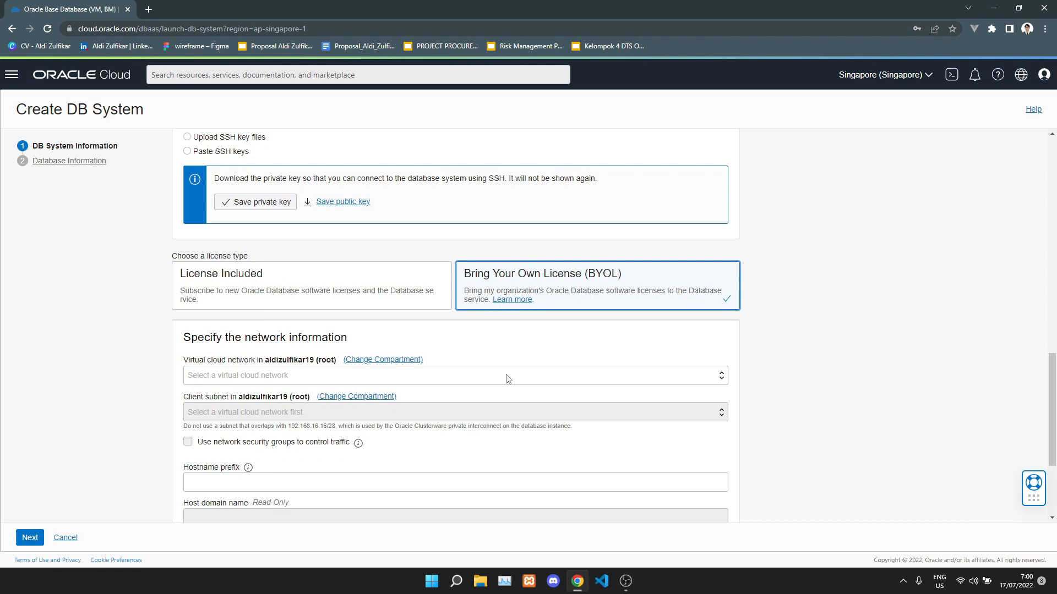
click(507, 379)
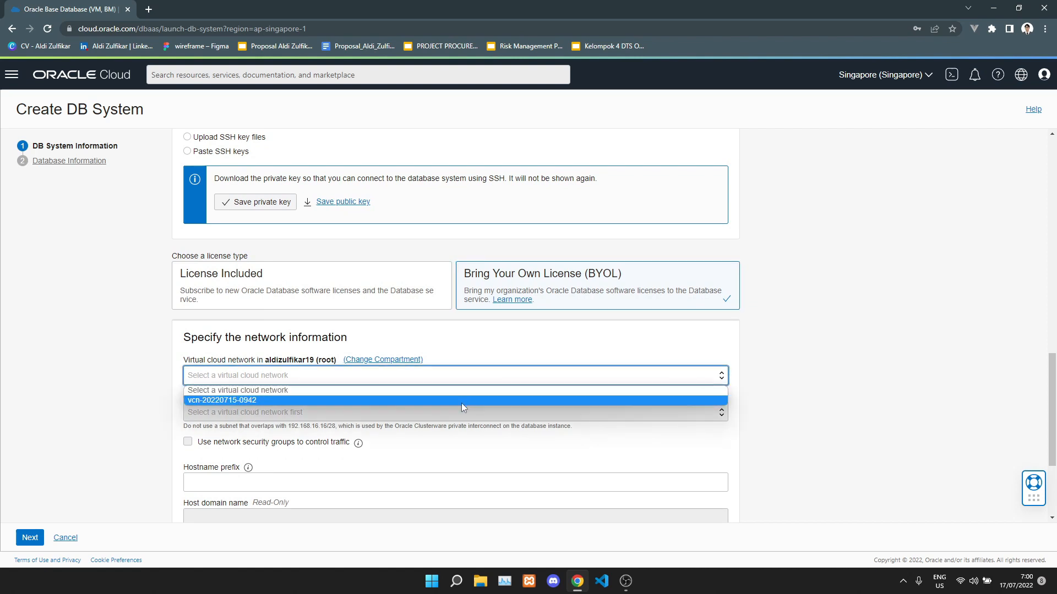
click(461, 401)
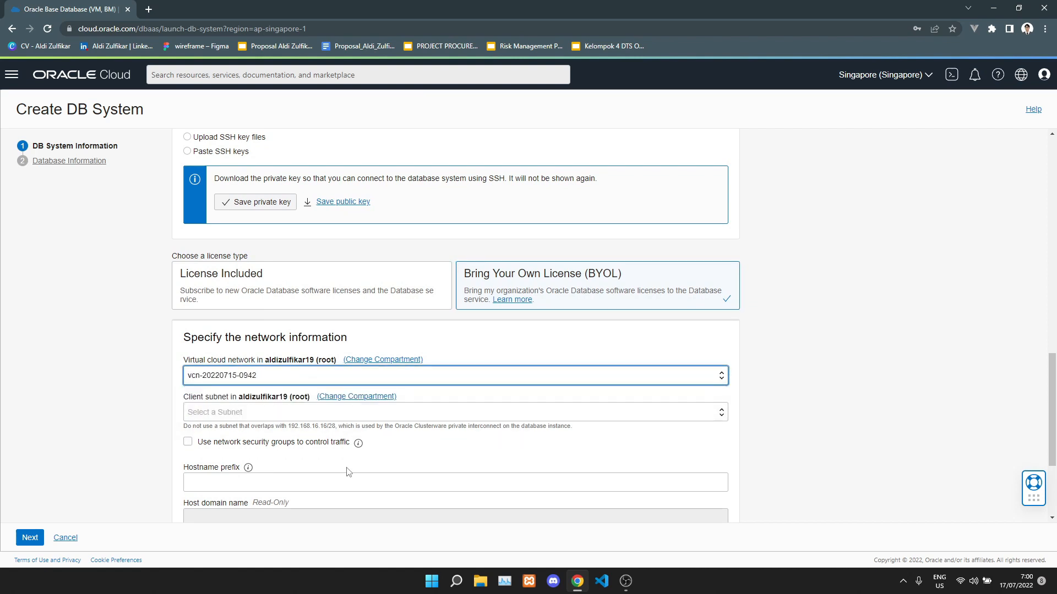
scroll(365, 465, down, 1)
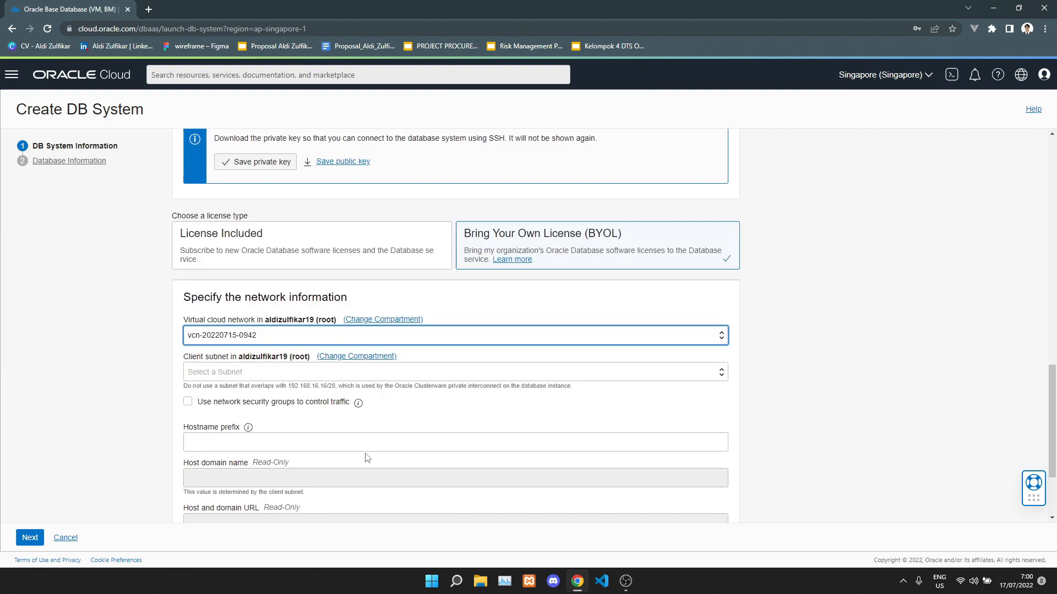
click(374, 438)
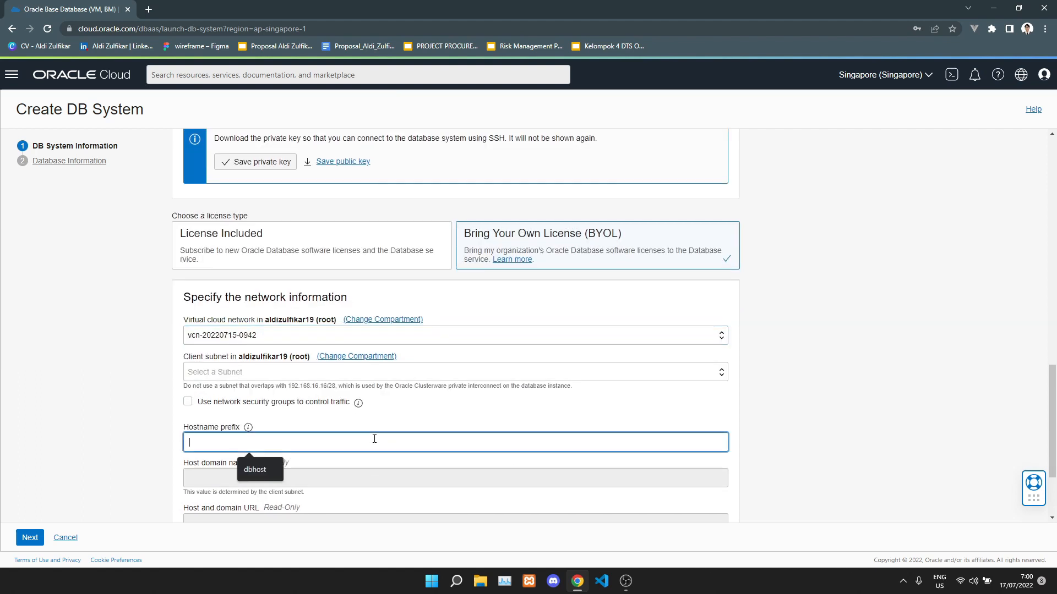
text(dbdemovmhost)
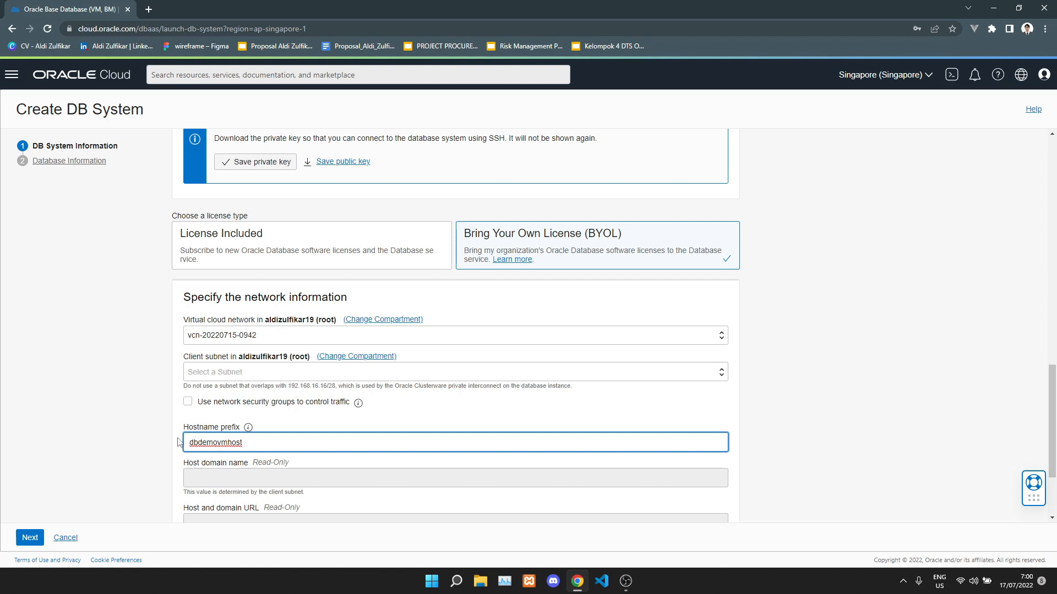
scroll(178, 442, down, 2)
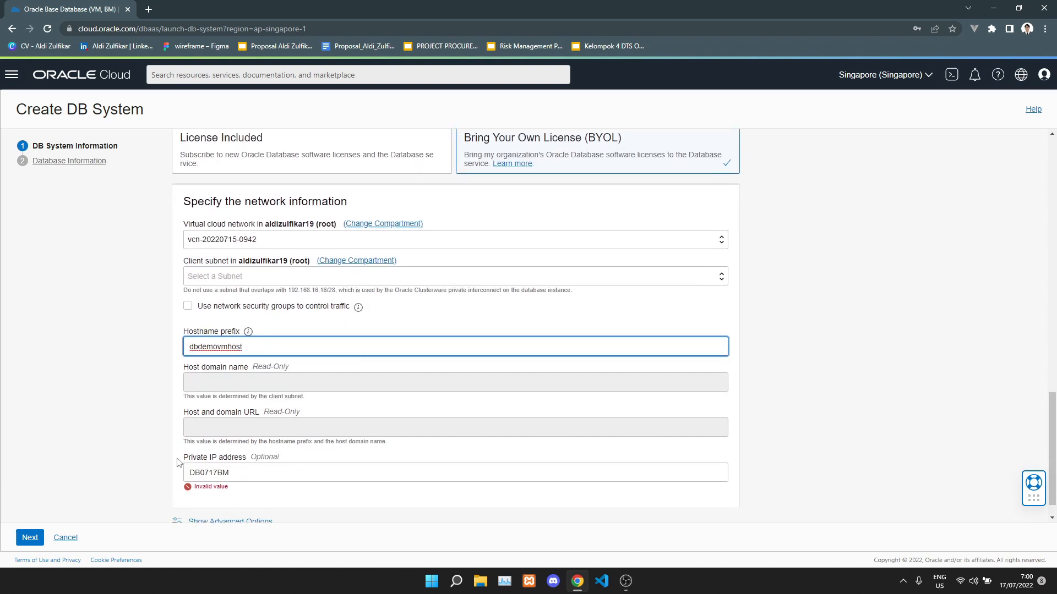
Clear the mistakenly filled private IP address field.
click(237, 468)
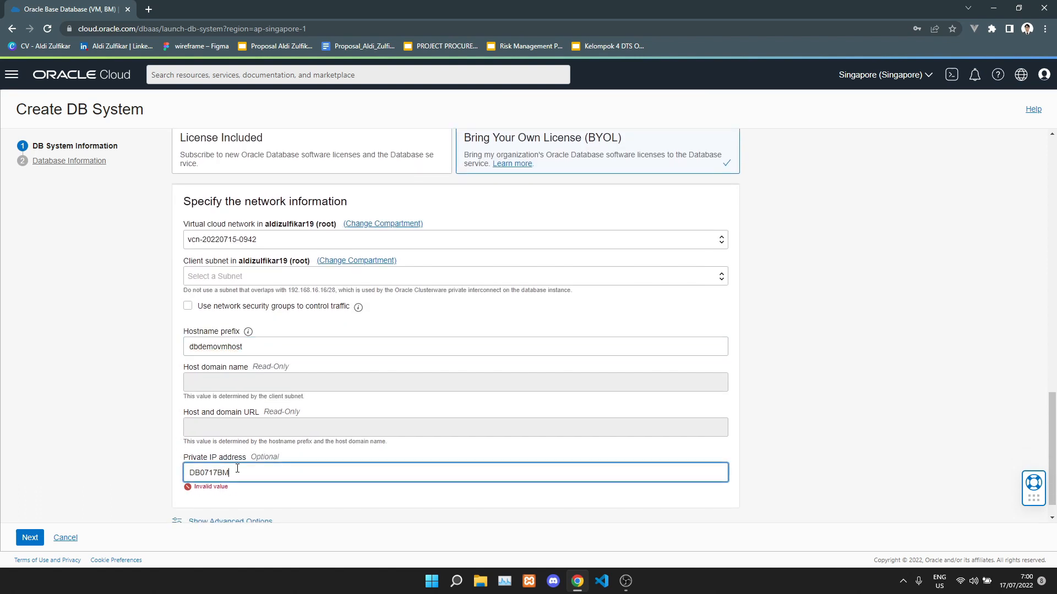
key(BackSpace)
key(BackSpace)
key(BackSpace)
key(BackSpace)
key(BackSpace)
key(BackSpace)
key(BackSpace)
key(BackSpace)
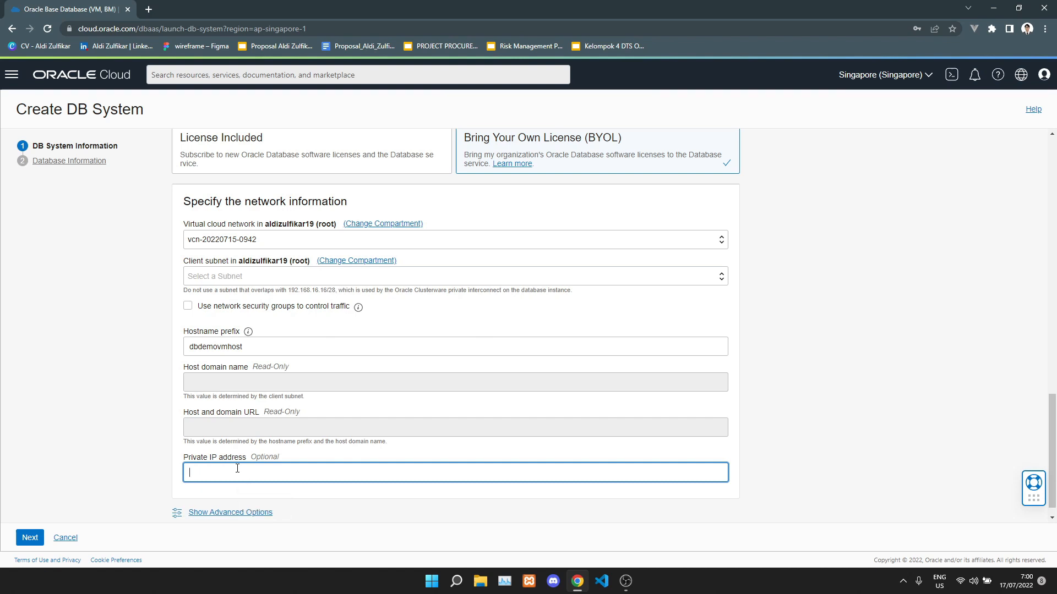
click(307, 493)
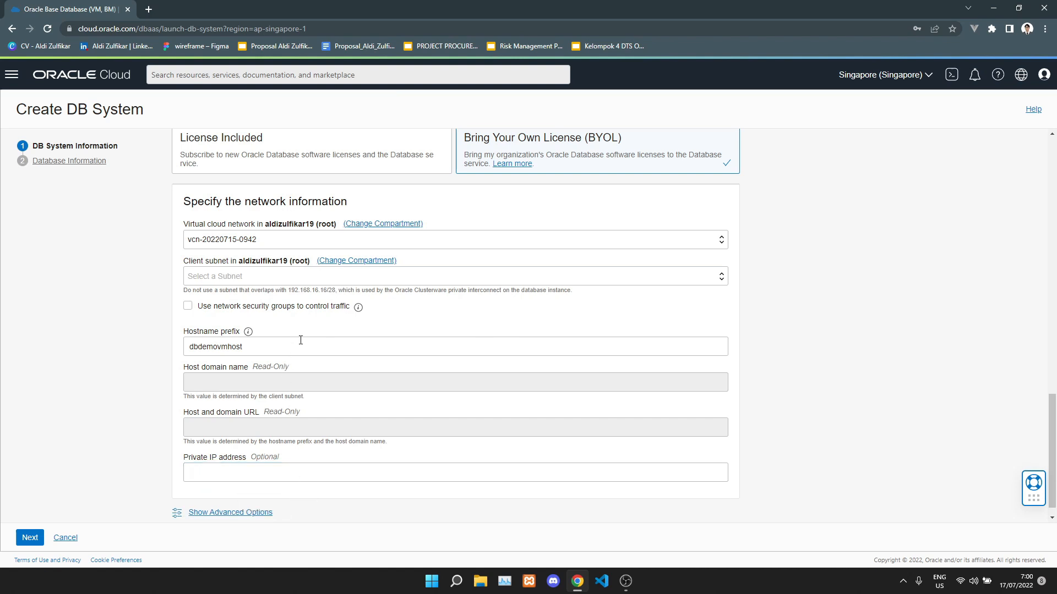
scroll(289, 476, down, 1)
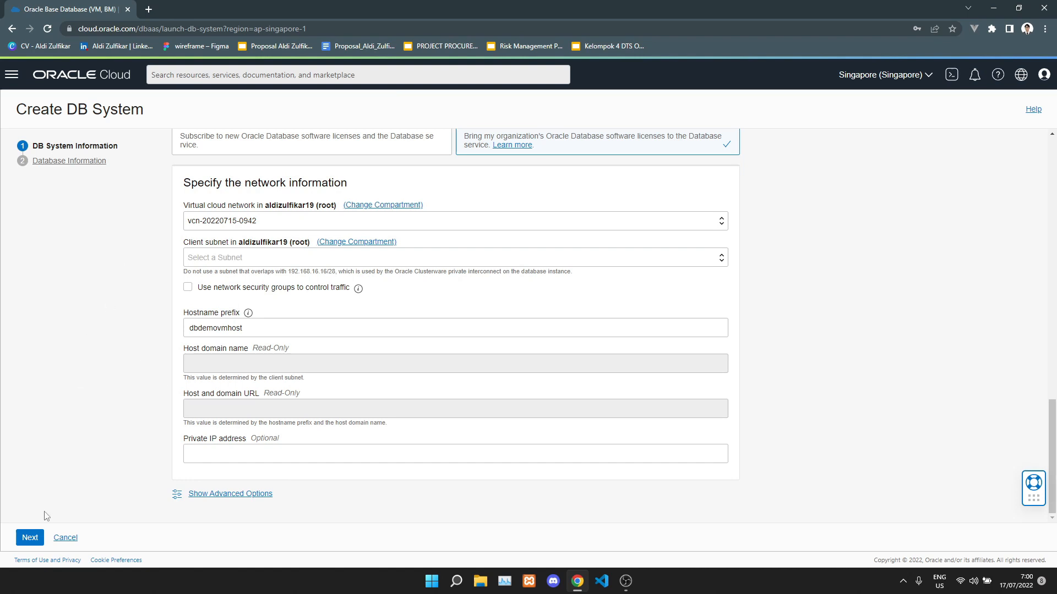
click(28, 540)
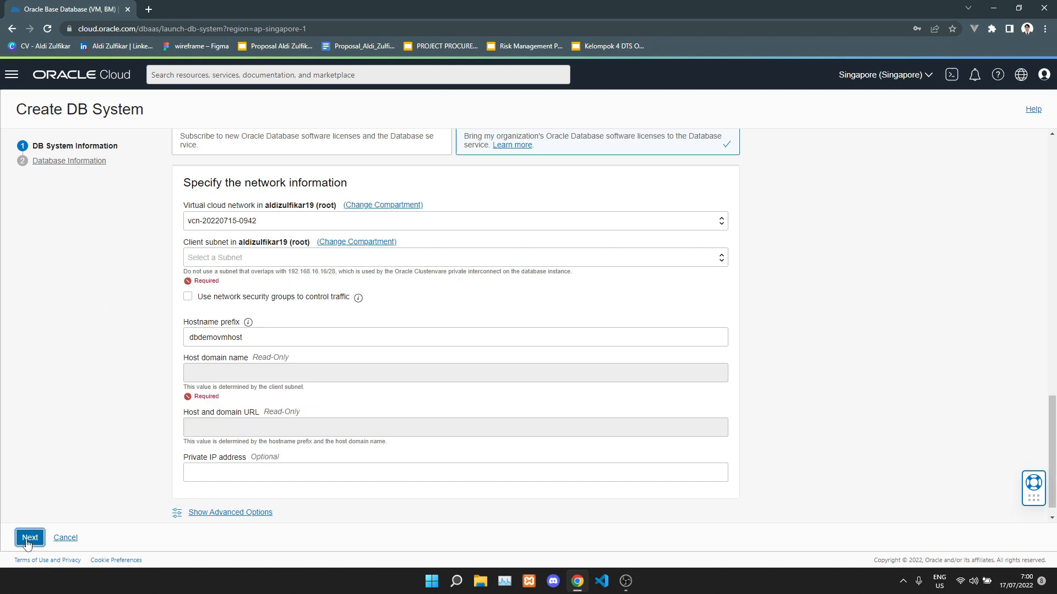
click(267, 261)
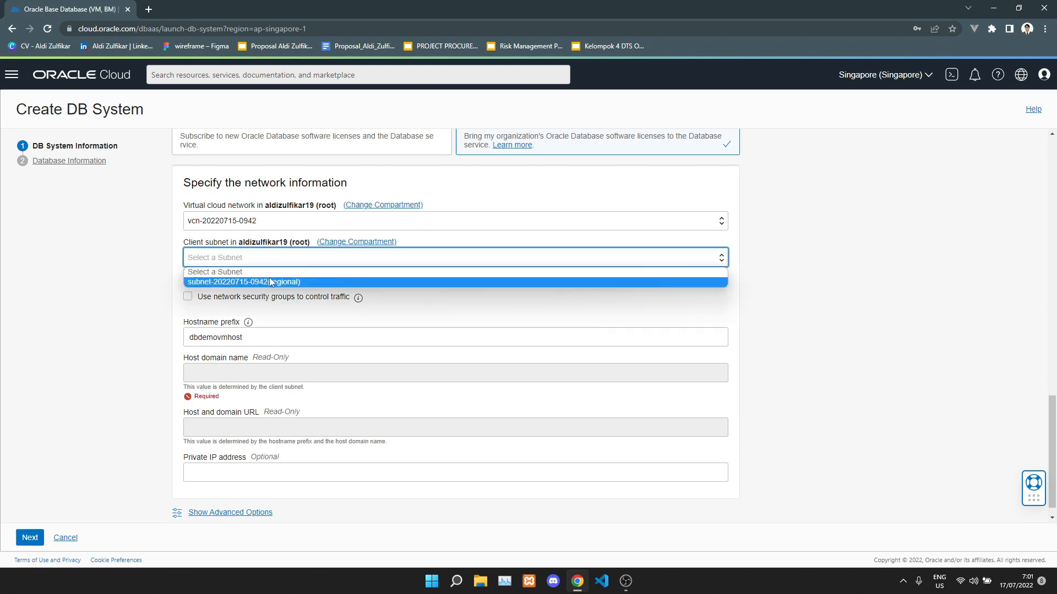
click(269, 280)
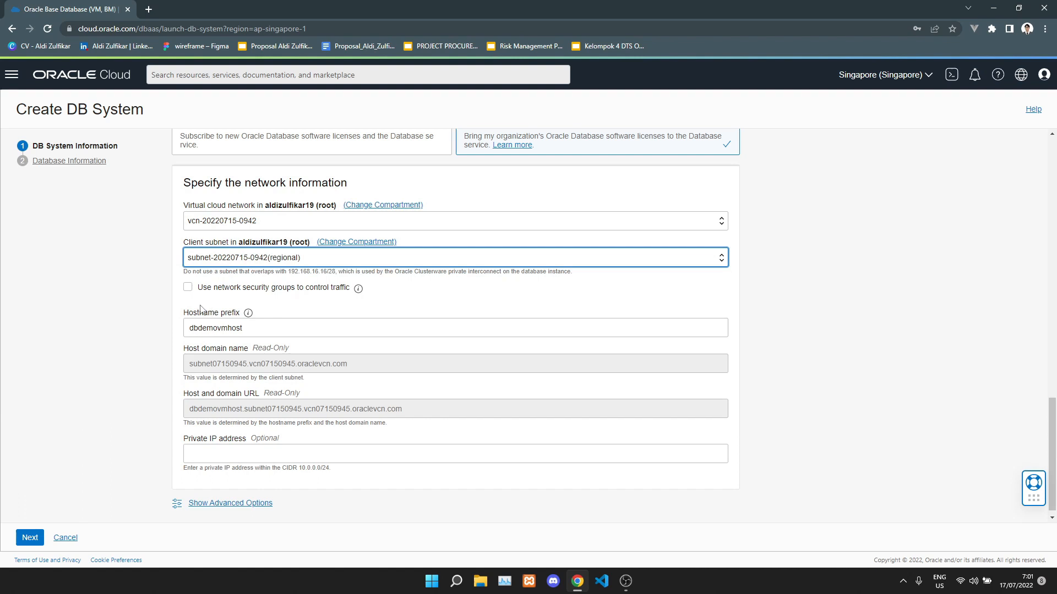
click(164, 311)
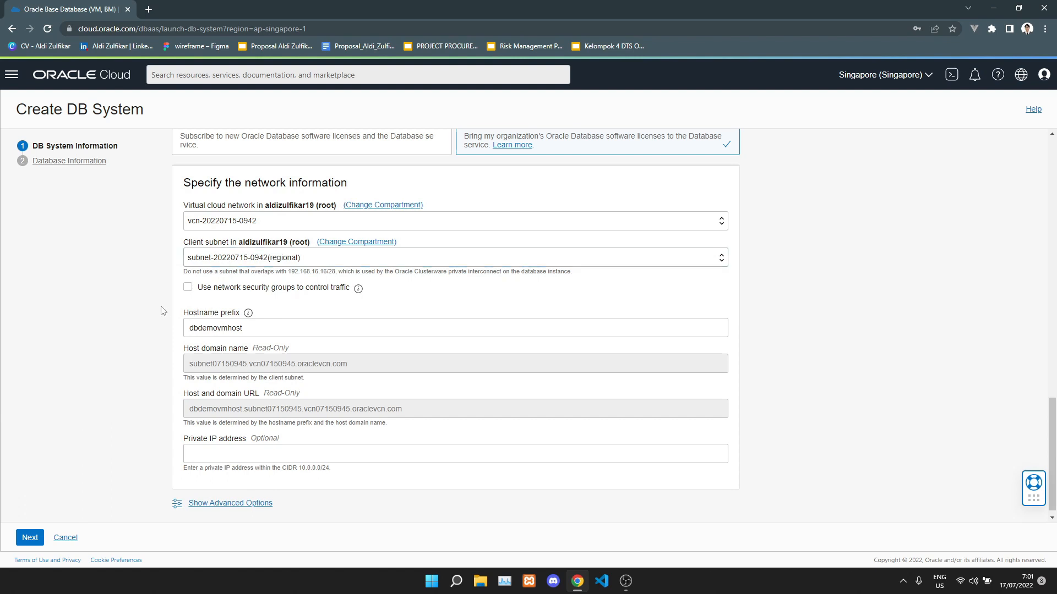
On Database Information, save the browser password, name the database DB0717VM, keep the 19c image.
click(31, 538)
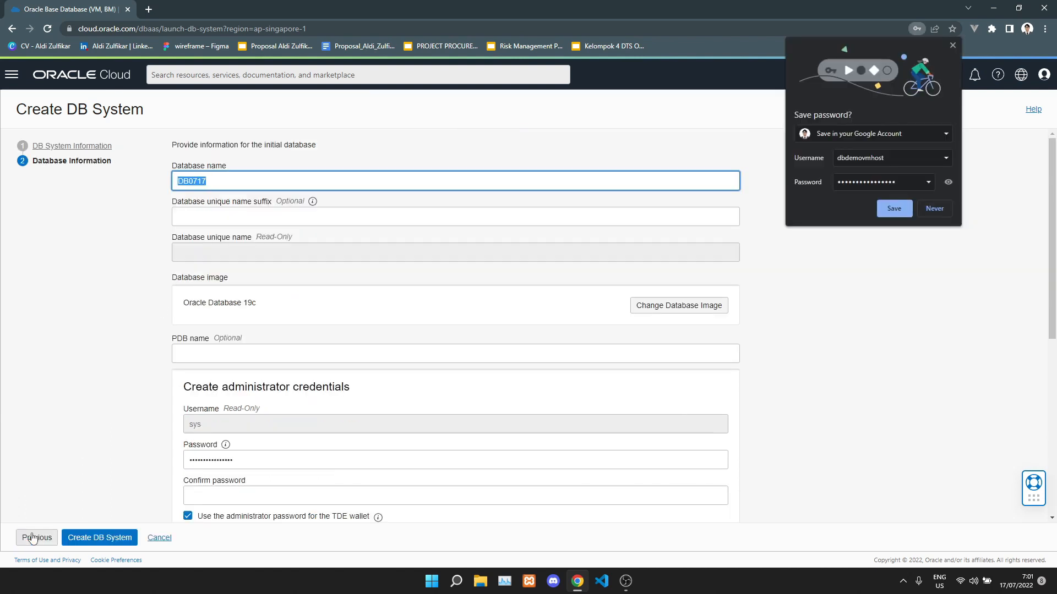
click(897, 207)
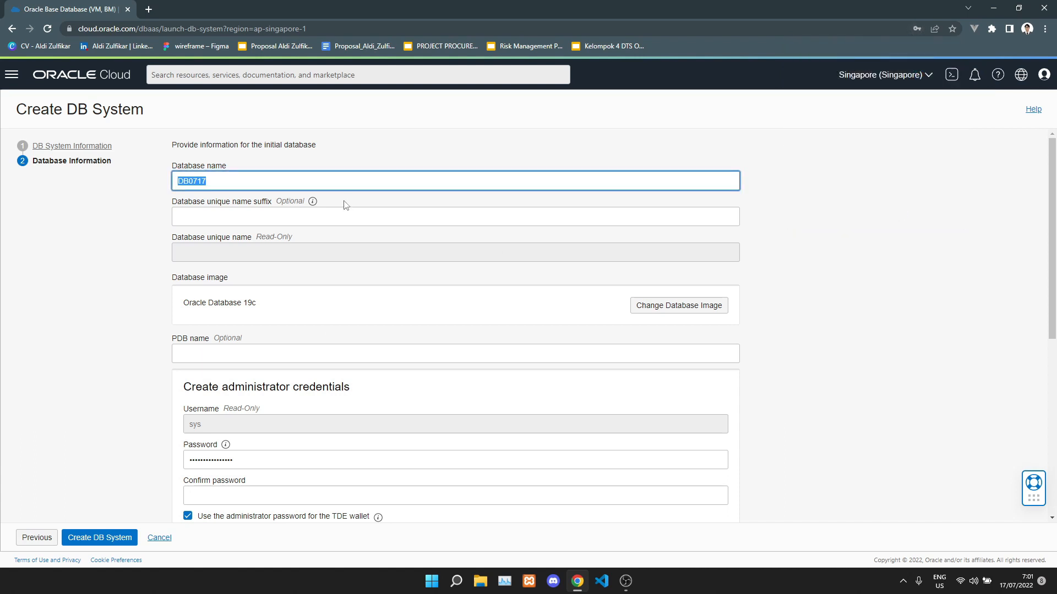
click(308, 182)
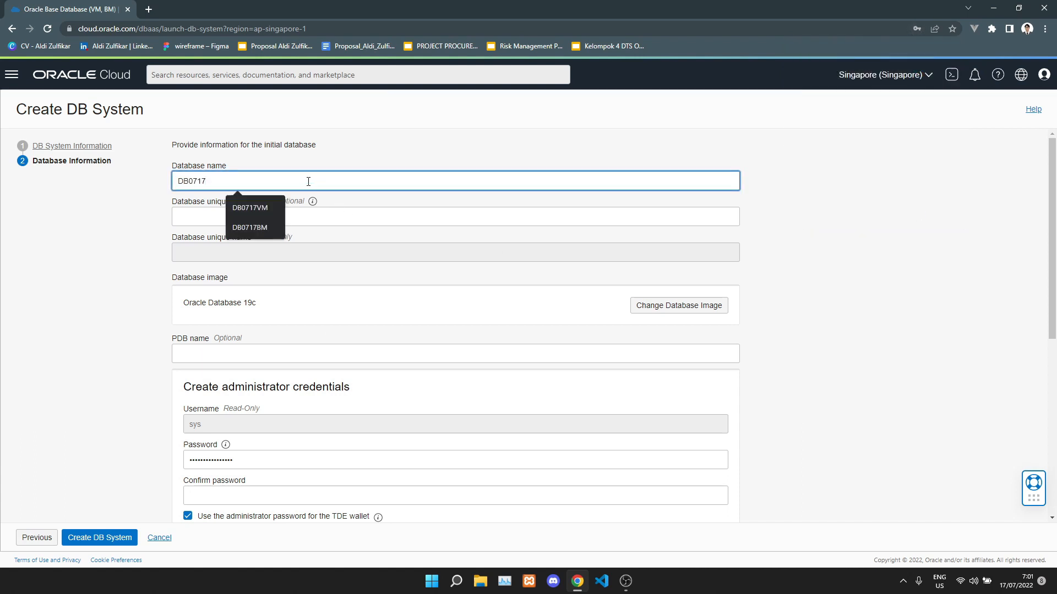
text(VM)
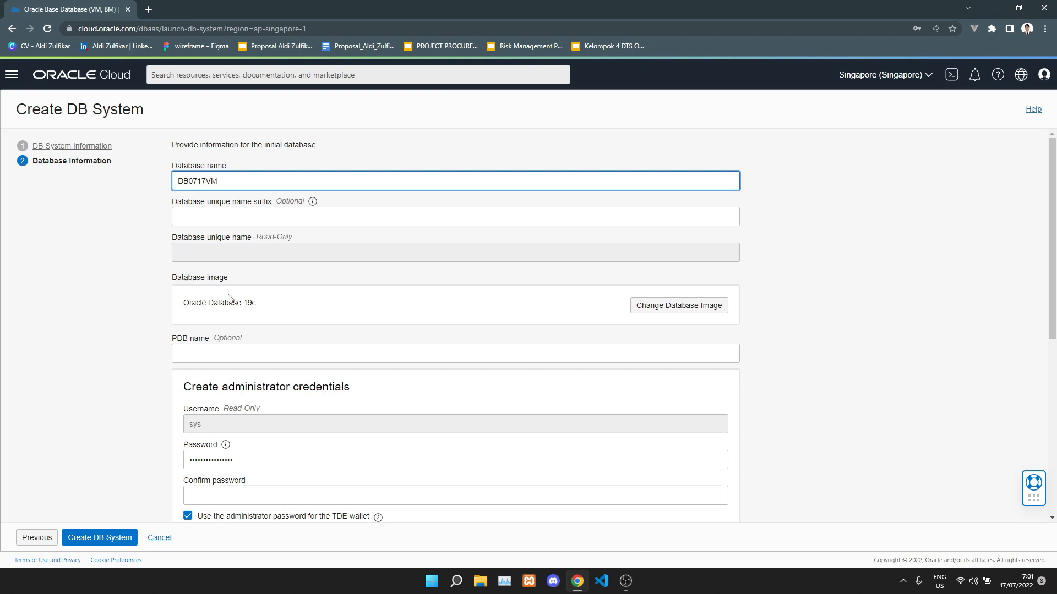
scroll(305, 302, down, 1)
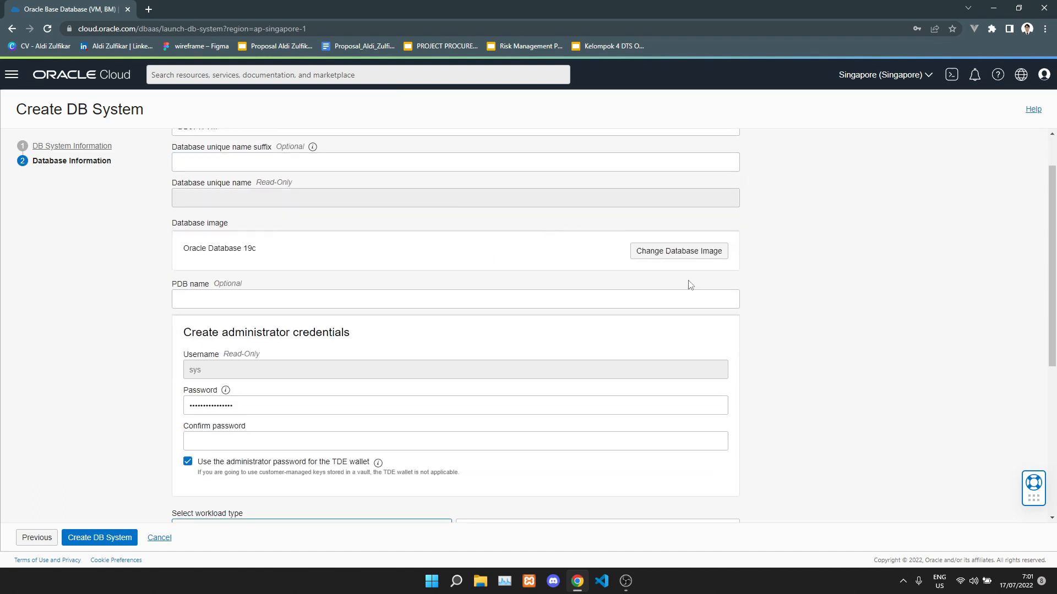
click(704, 253)
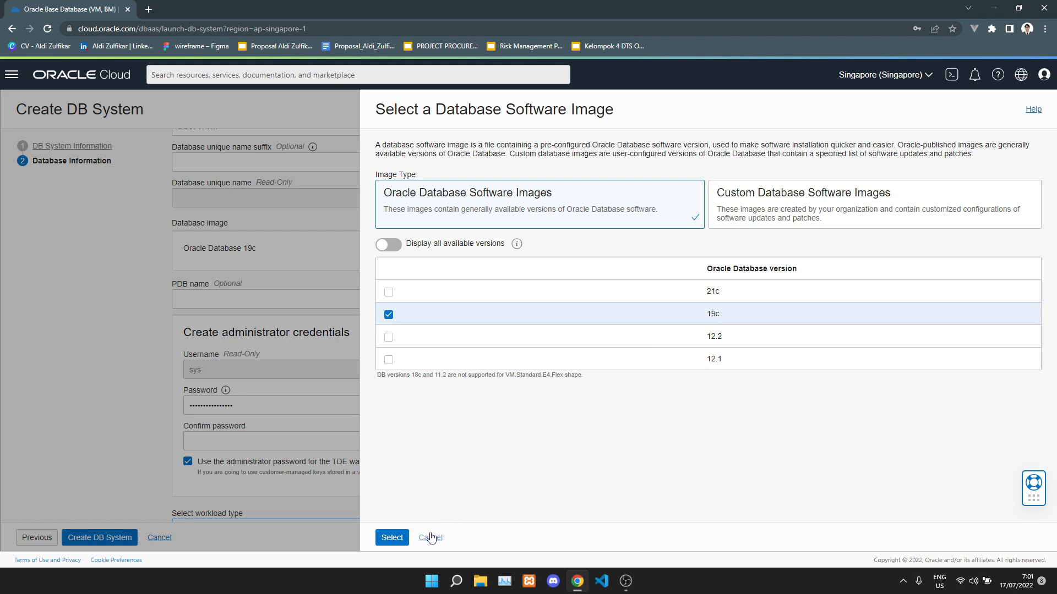
click(402, 540)
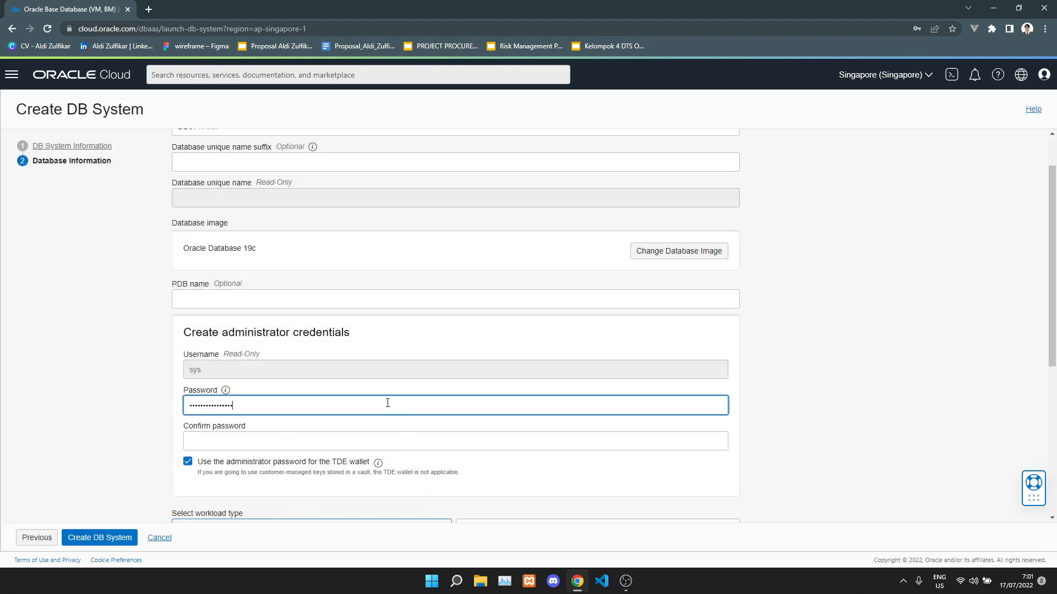
Replace the administrator password with a new one and enter the same confirmation.
click(387, 403)
key(ctrl+BackSpace)
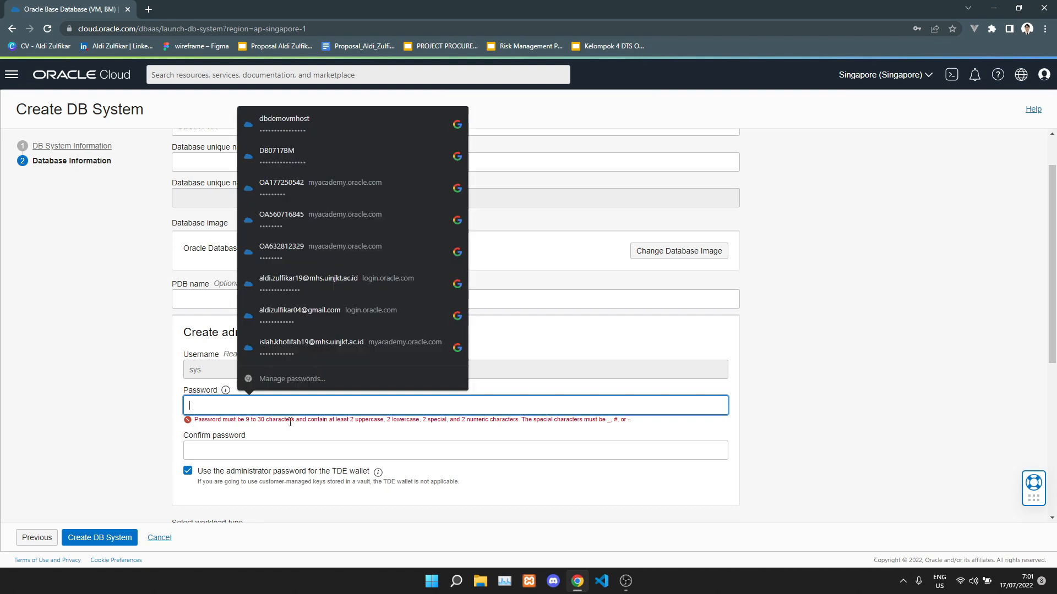
click(133, 387)
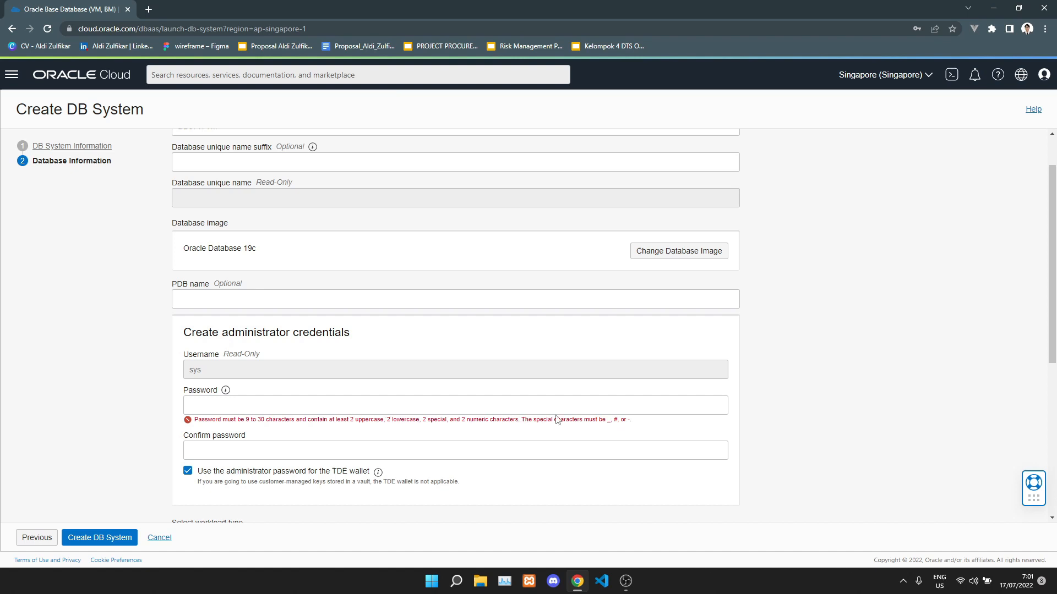
click(573, 402)
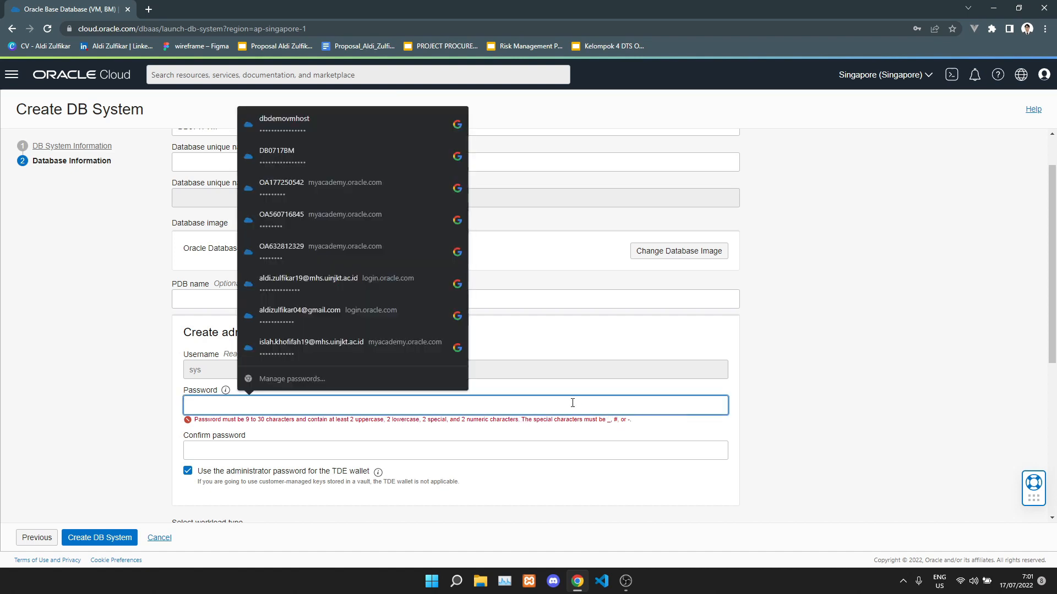
text(WE)
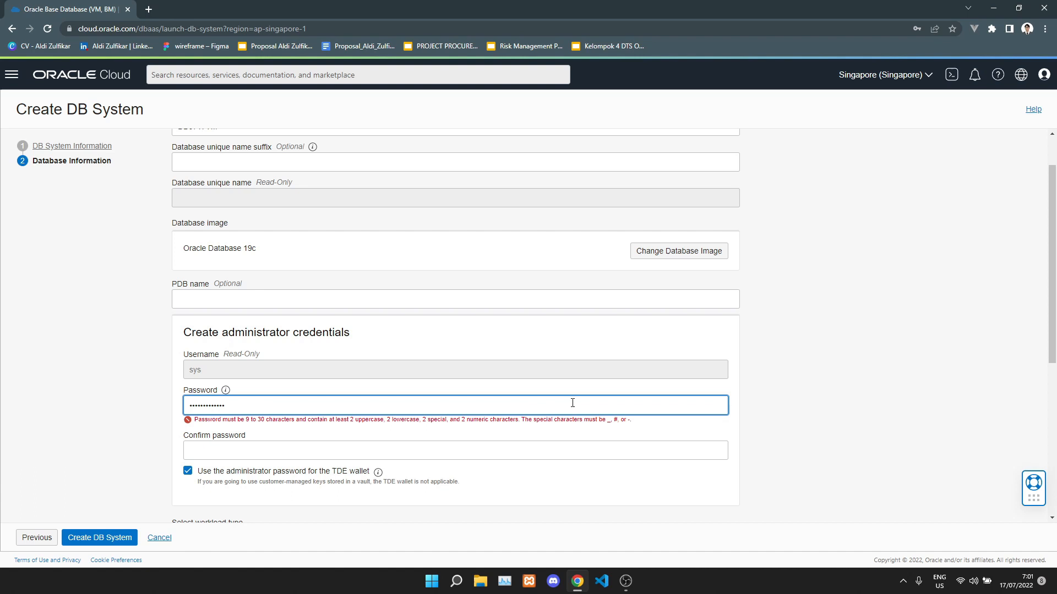
text(1)
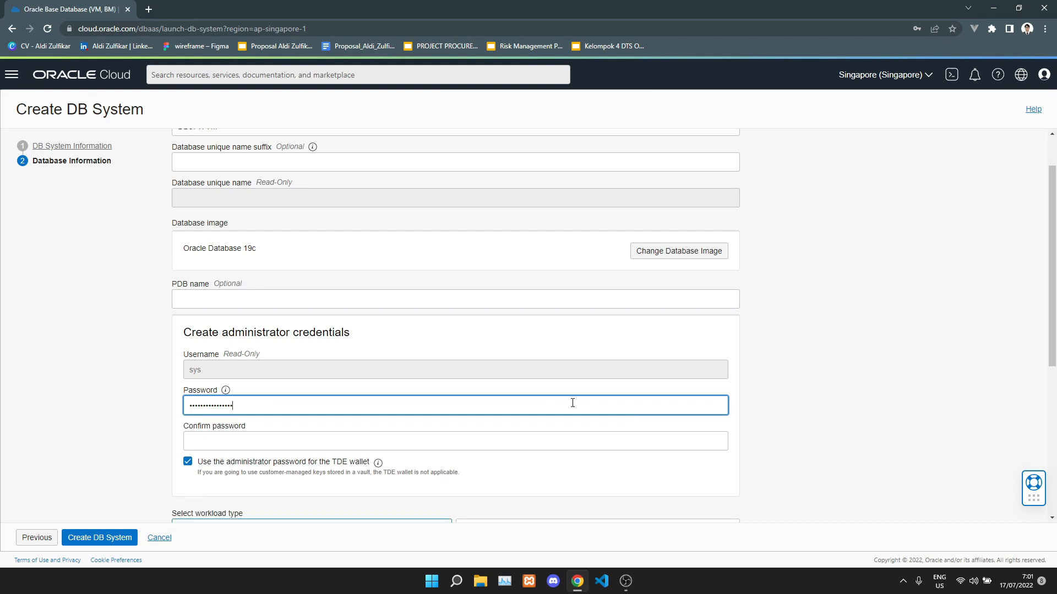
click(570, 444)
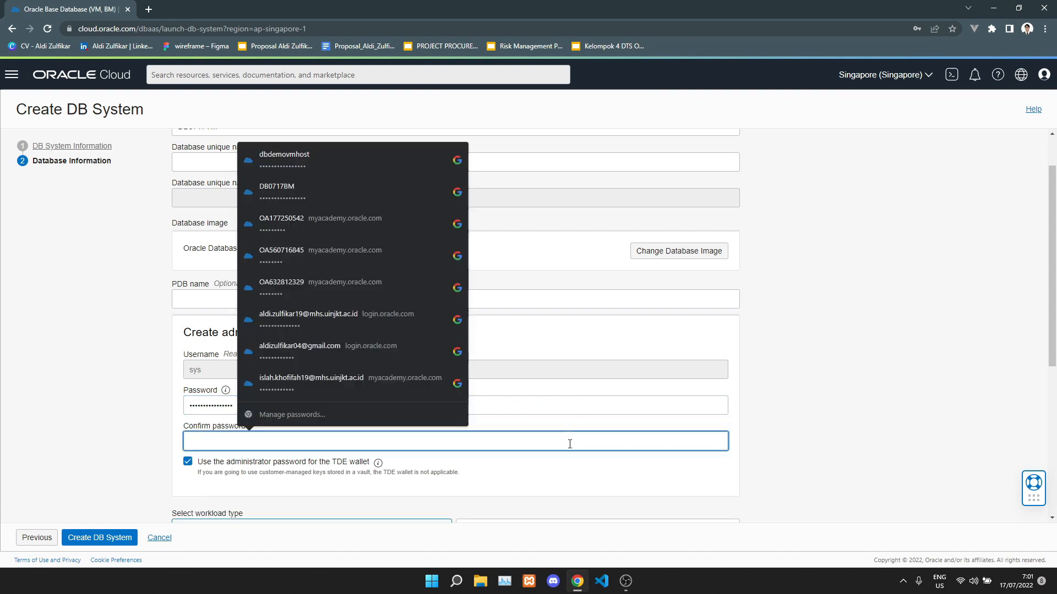
text(••)
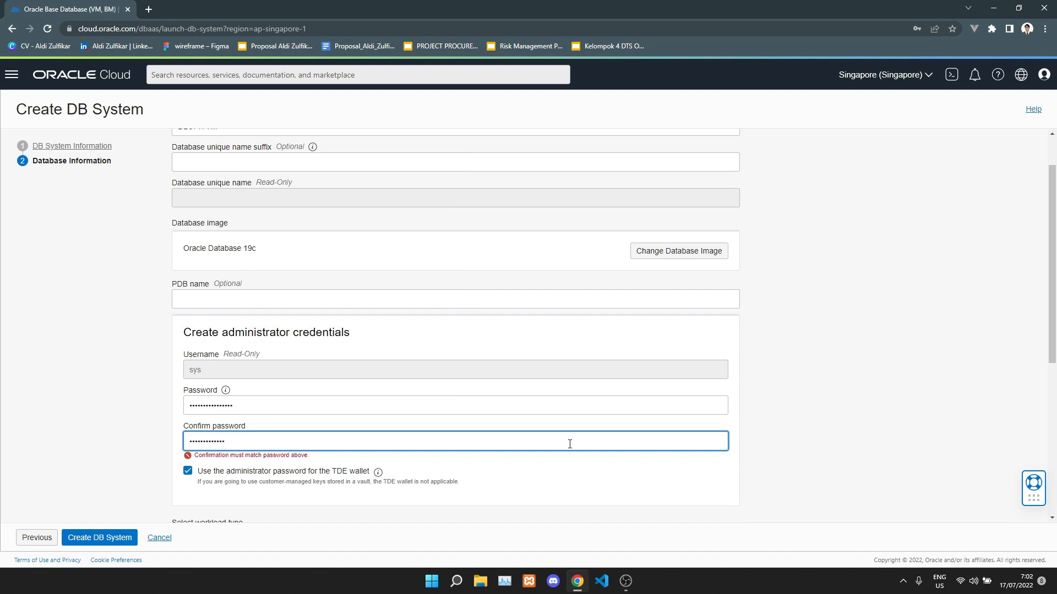
text(•)
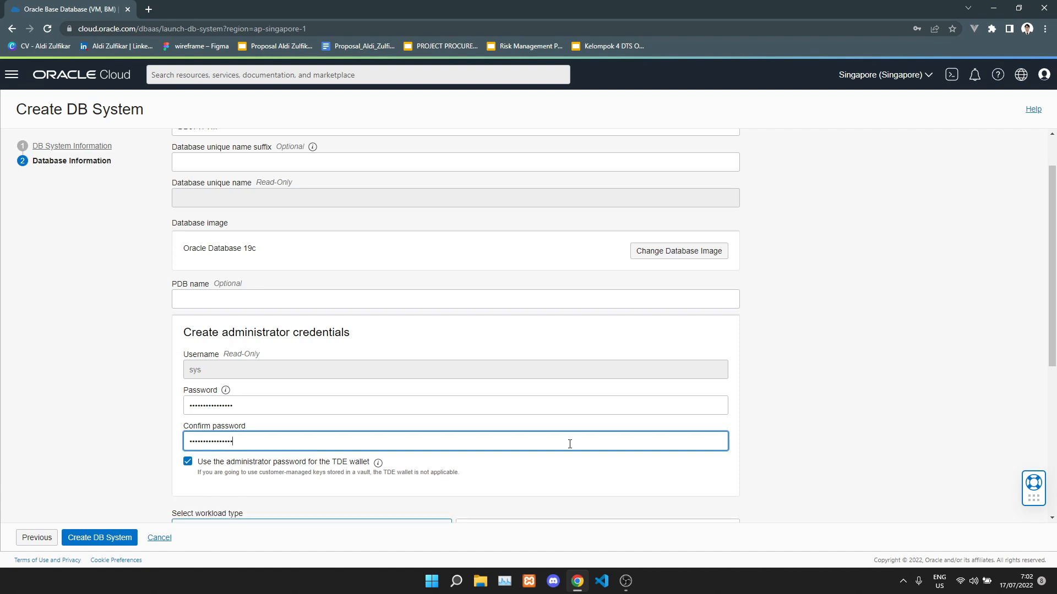
scroll(520, 423, down, 3)
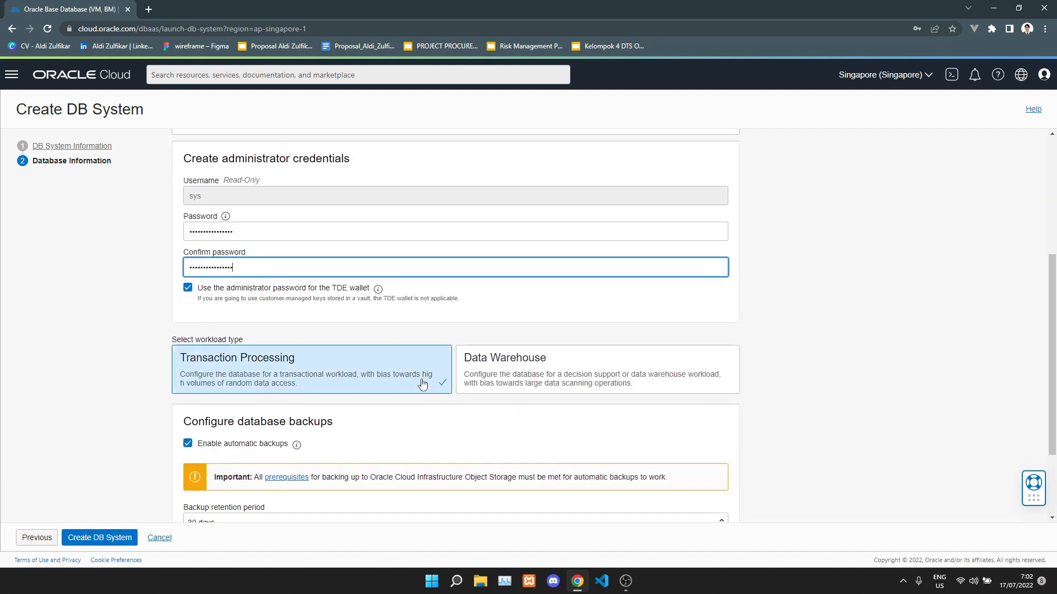
Set the automatic backup retention period to 7 days.
scroll(423, 384, down, 1)
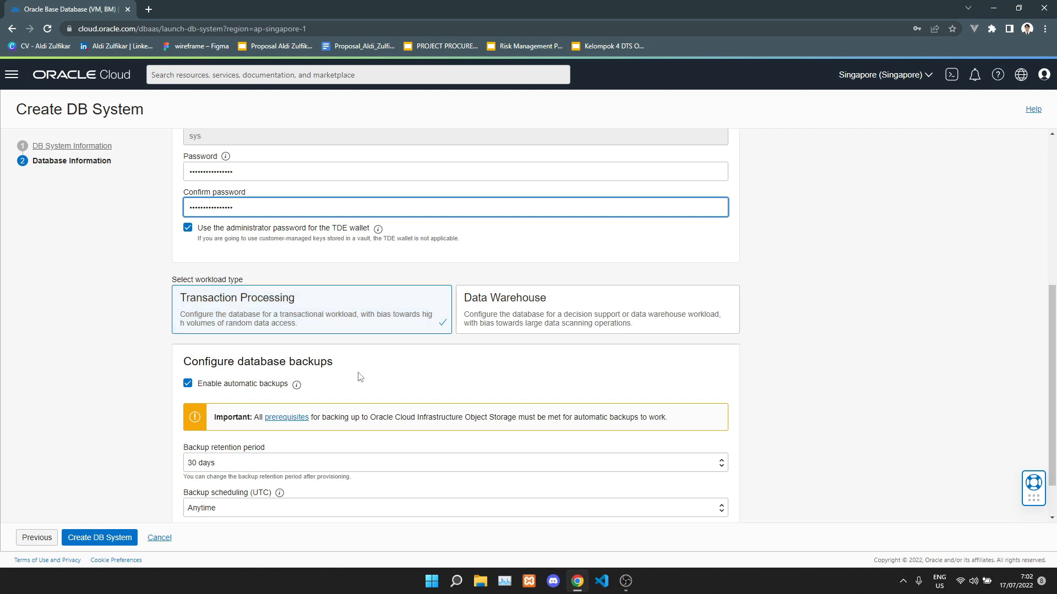
scroll(361, 377, down, 1)
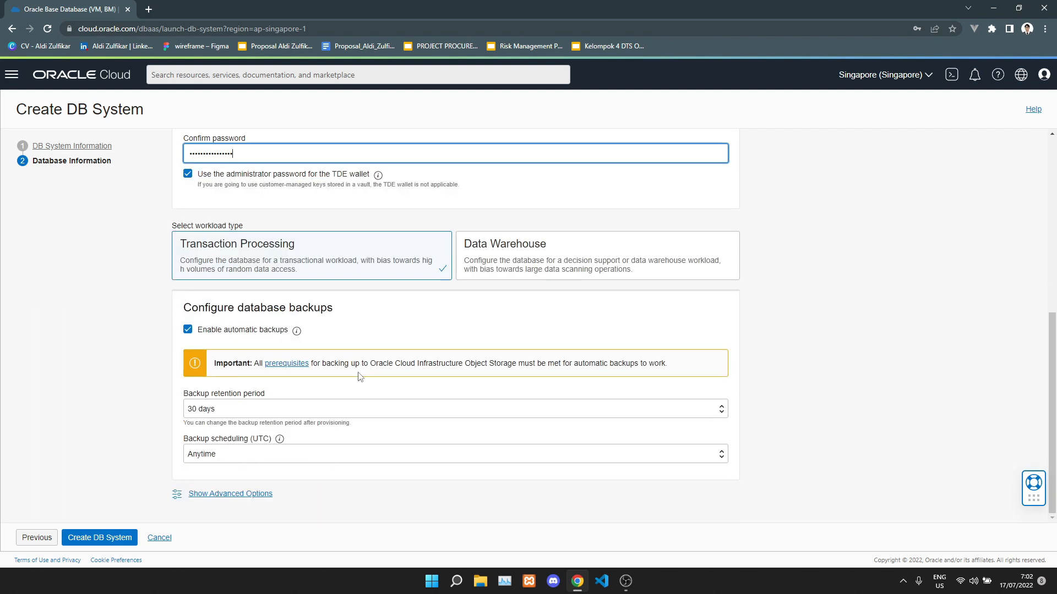
click(369, 413)
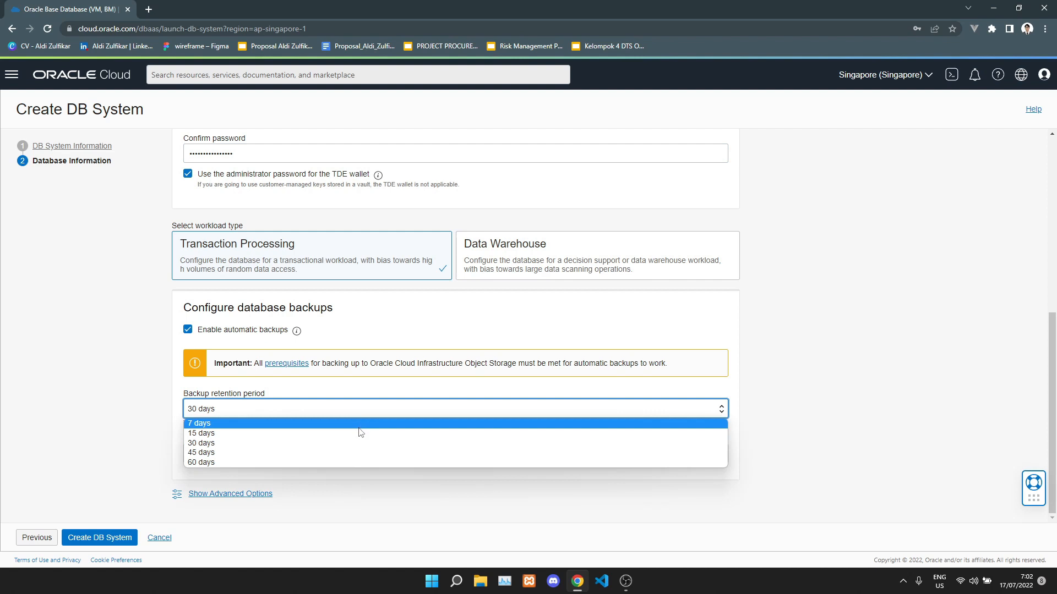
click(359, 425)
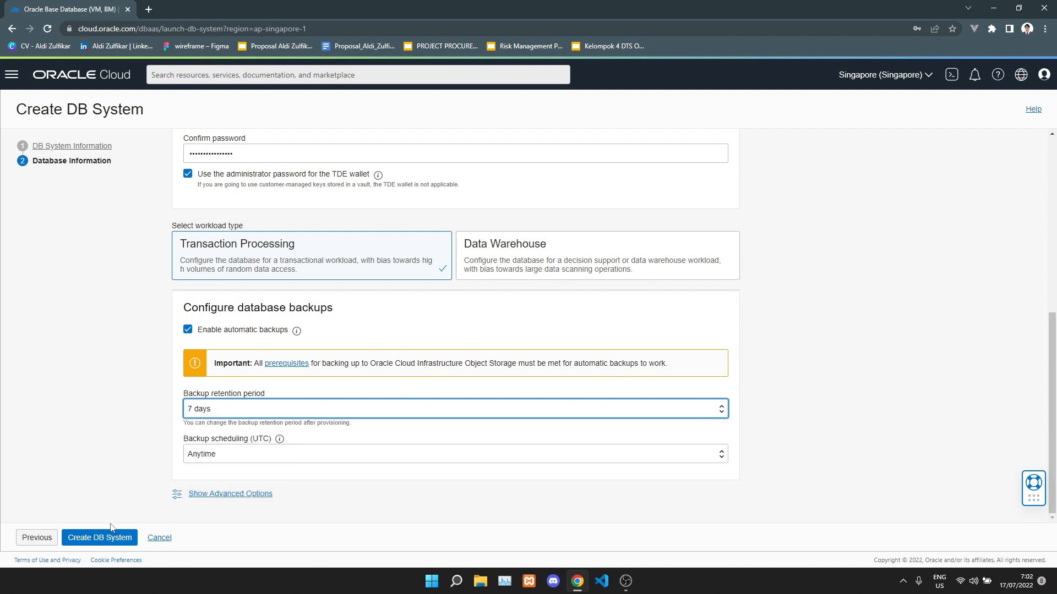
Go back and re-check the DB system information on the first page.
click(38, 538)
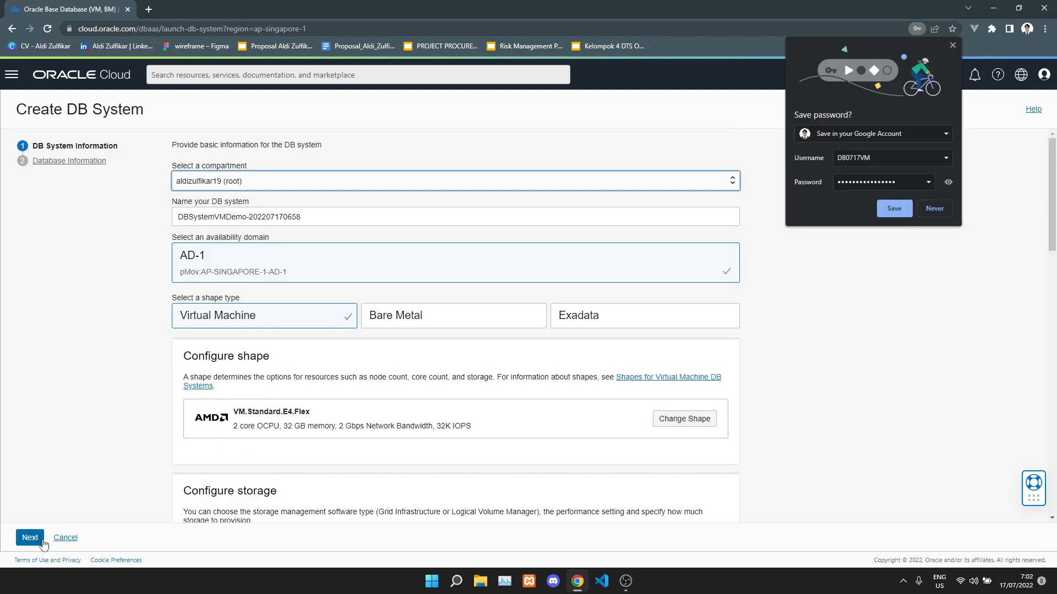
scroll(303, 271, down, 3)
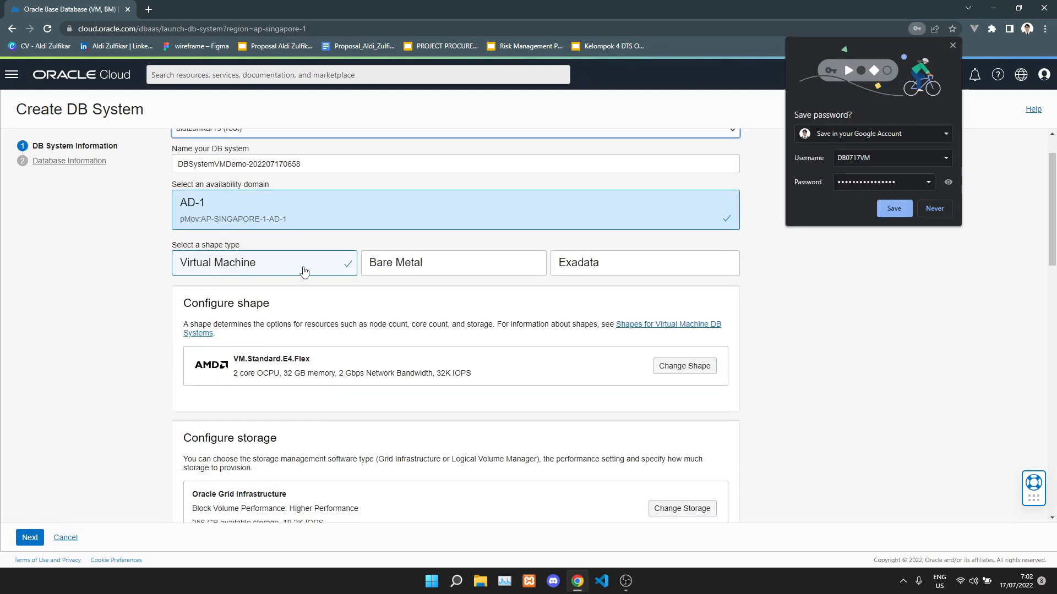
scroll(303, 270, down, 6)
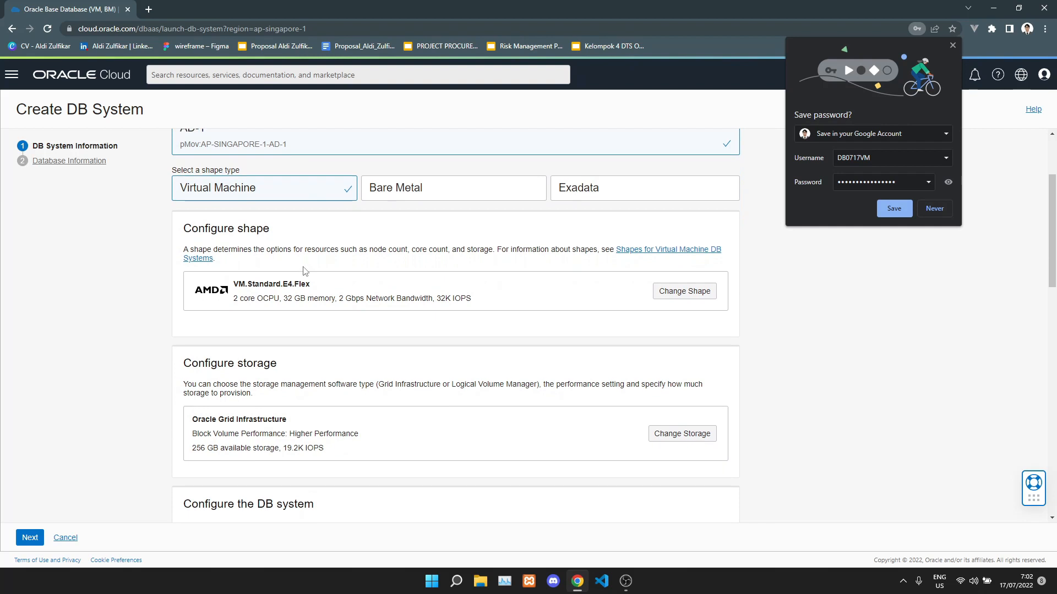
scroll(304, 271, down, 10)
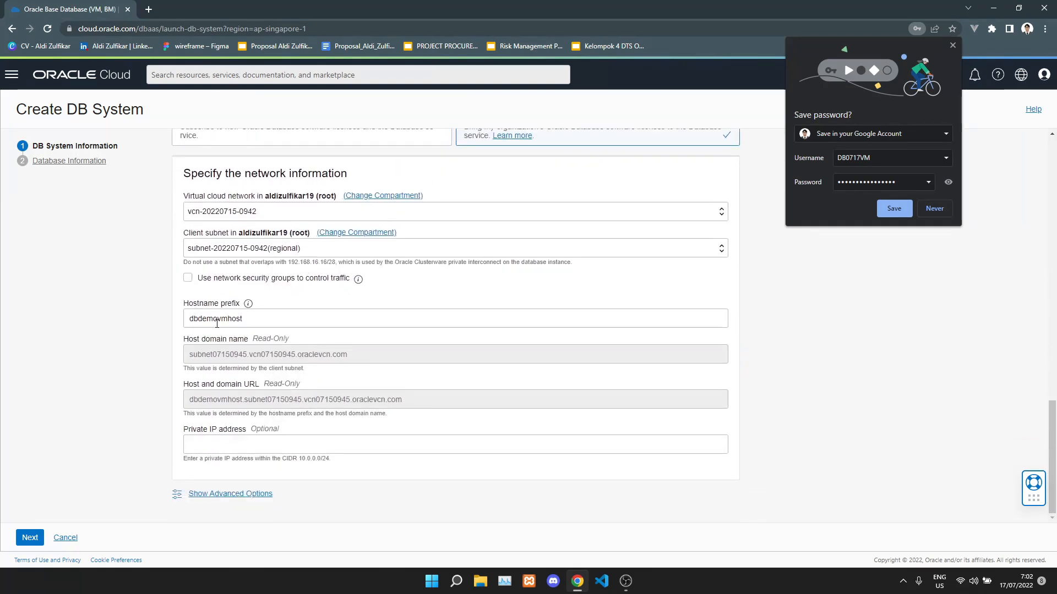
Confirm the database information with 7-day backup retention and submit the DB system for creation.
click(30, 537)
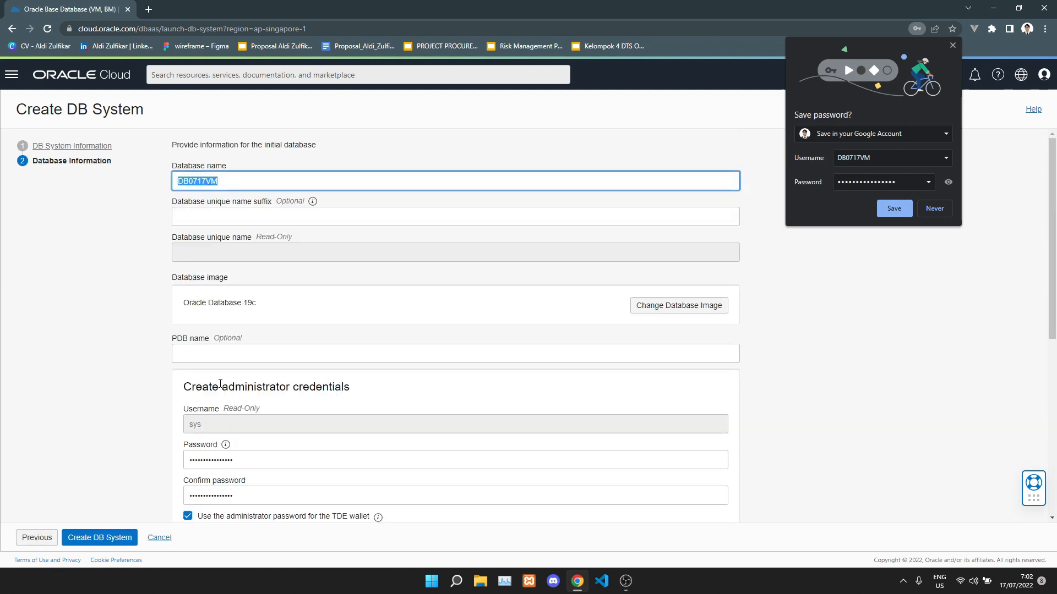
scroll(220, 384, down, 6)
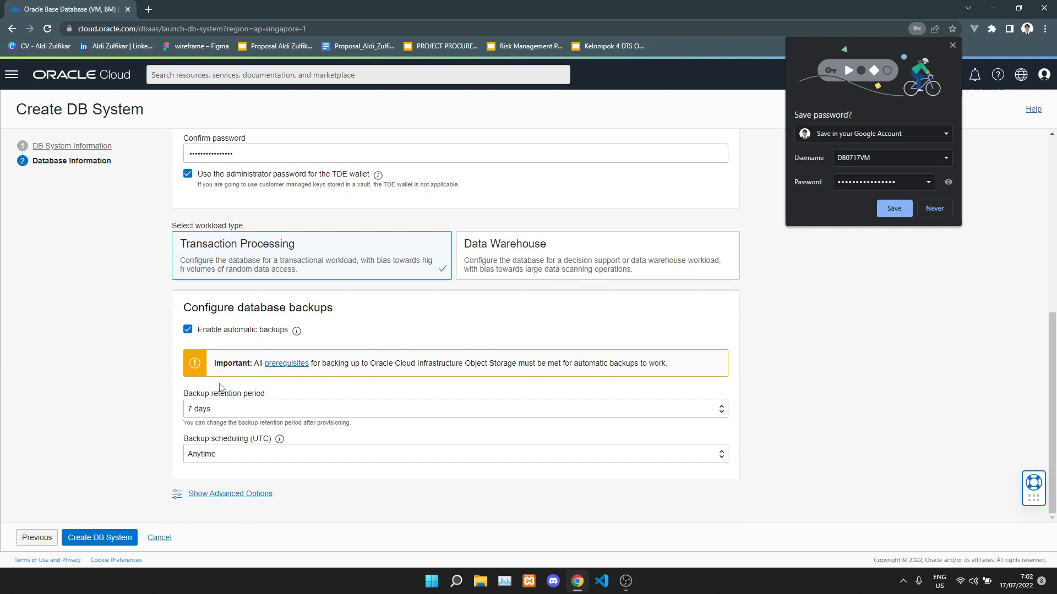
click(100, 537)
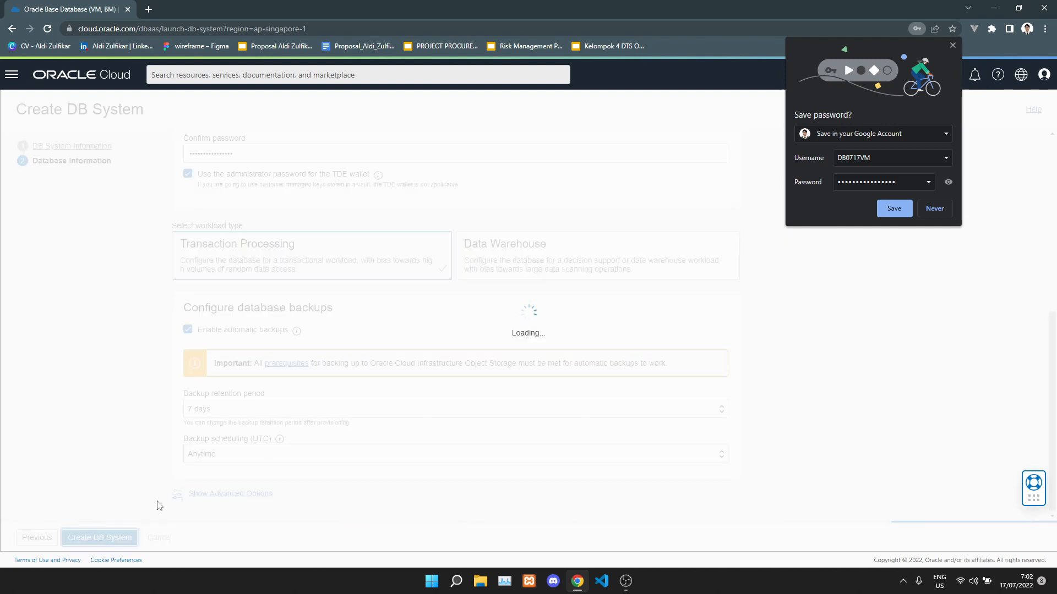
Save the password in the browser and list the new DB system's work requests, showing Create DB System at 0%.
click(893, 209)
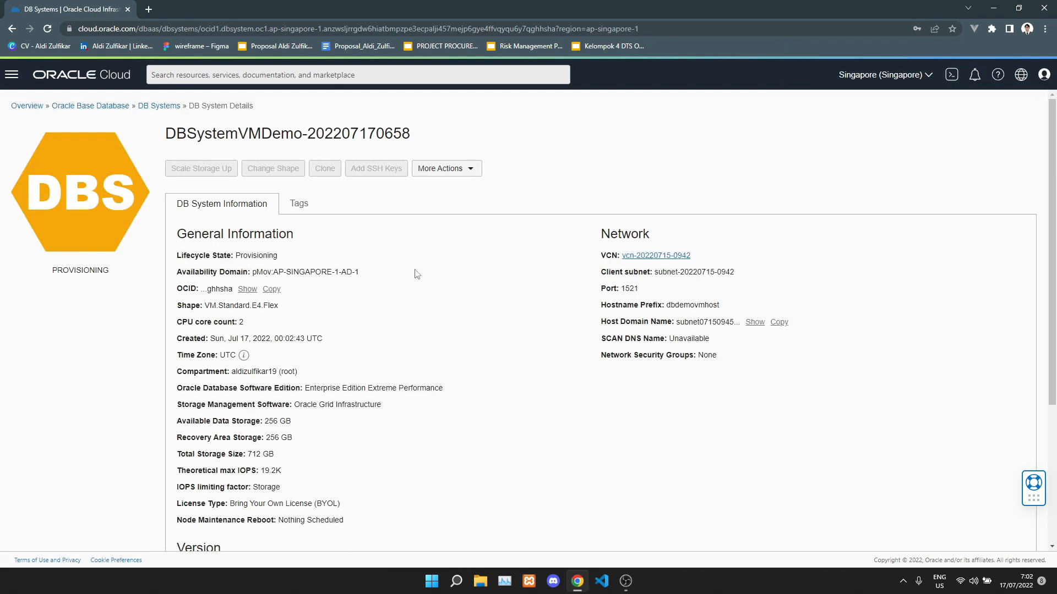
scroll(417, 274, down, 1)
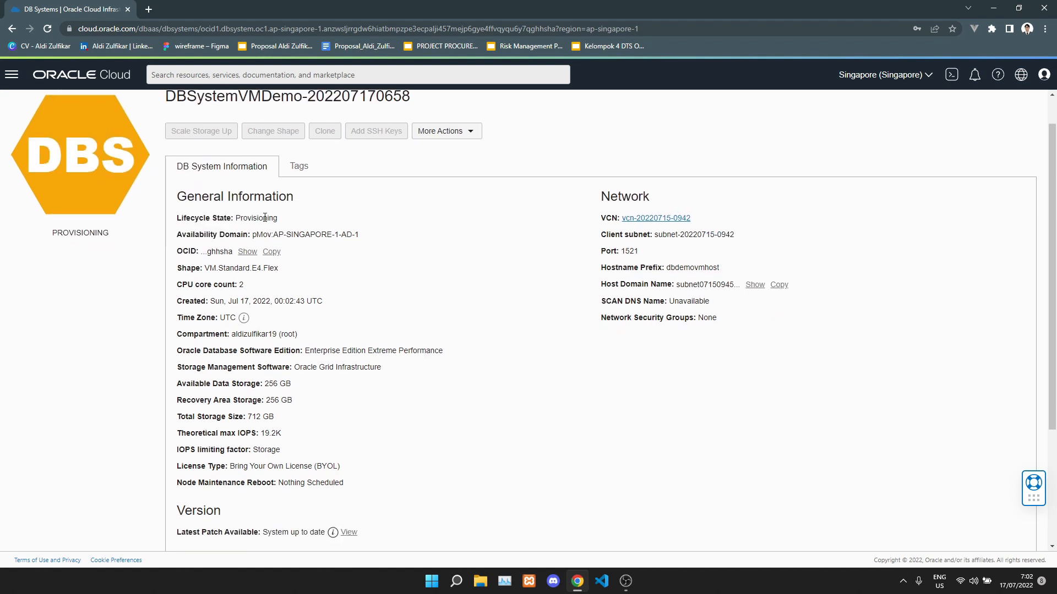
scroll(362, 327, down, 3)
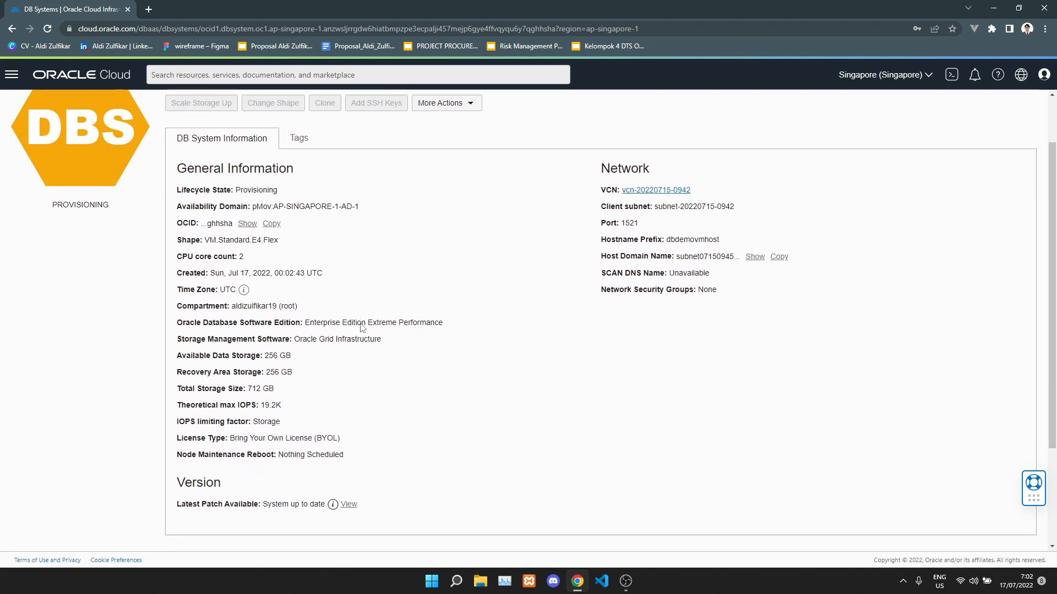
scroll(362, 328, down, 1)
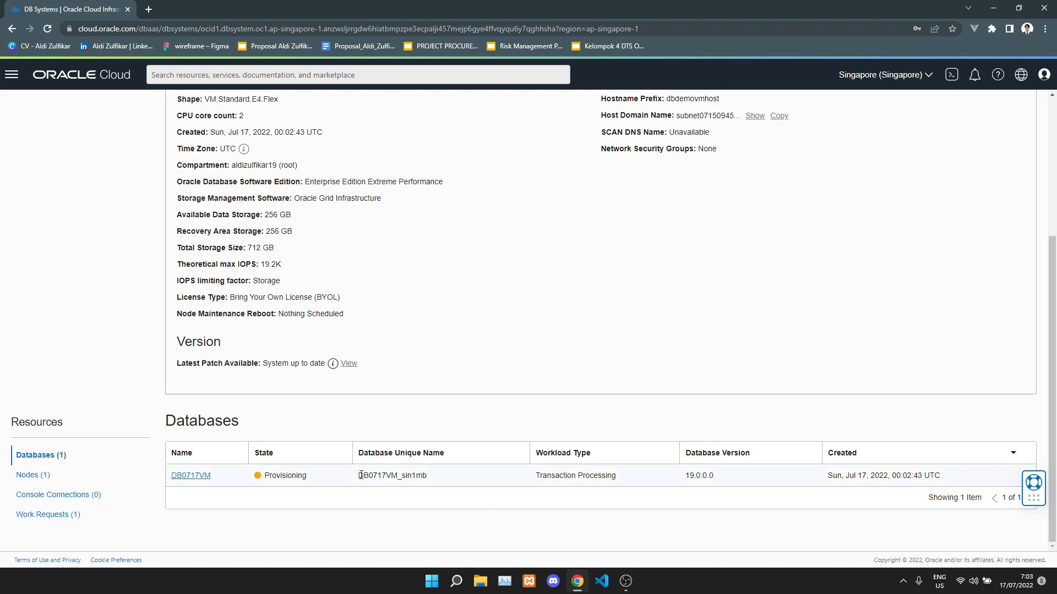
click(66, 517)
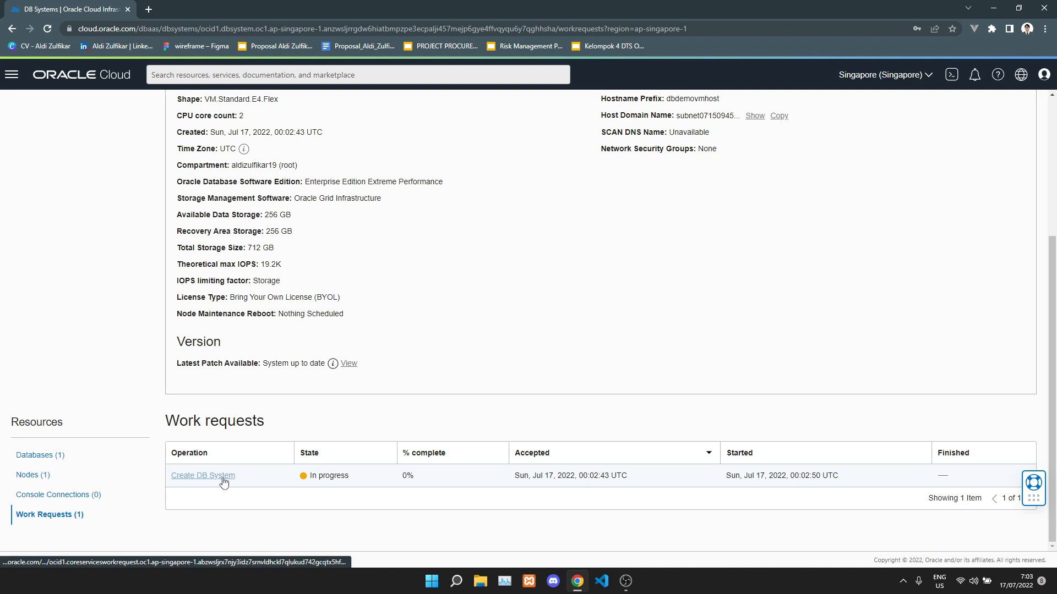
Open the Create DB System work request and highlight its 100% complete progress.
click(223, 482)
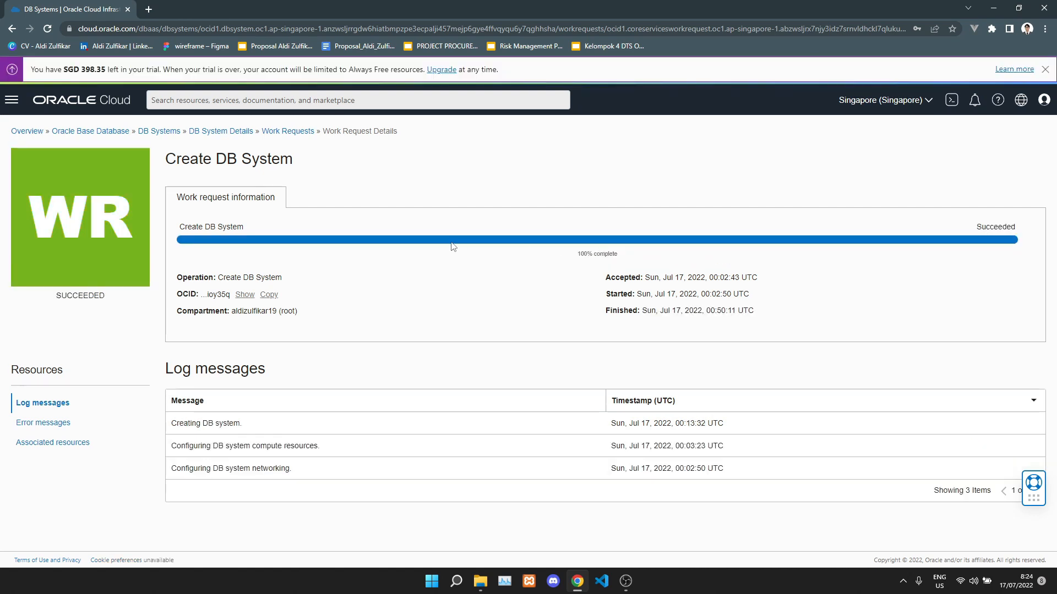
drag(576, 255, 617, 253)
click(223, 366)
Check the request's error messages and associated resources, then return to DB System Details.
click(53, 423)
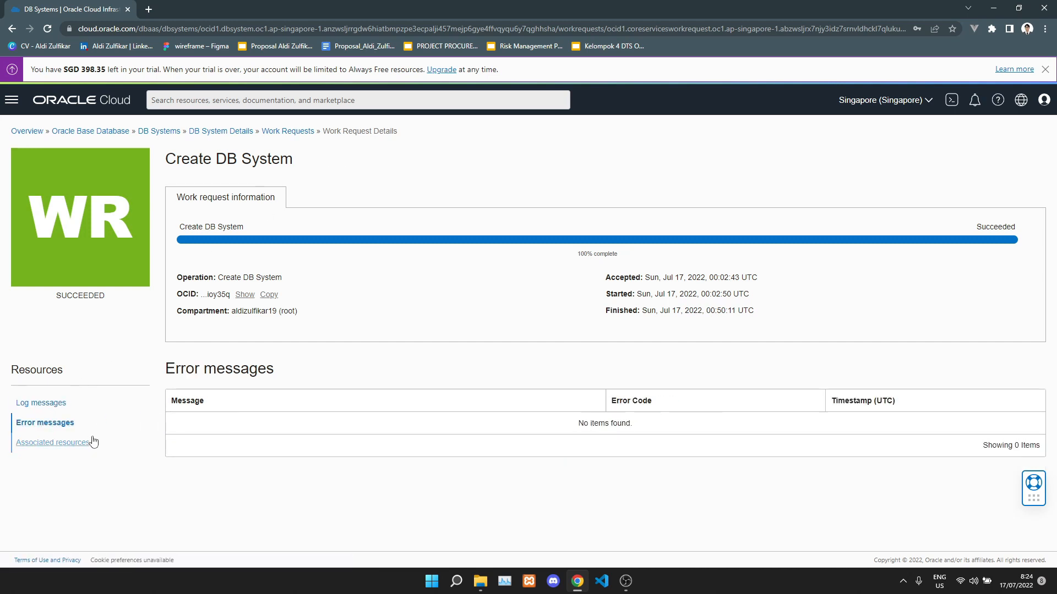
click(63, 444)
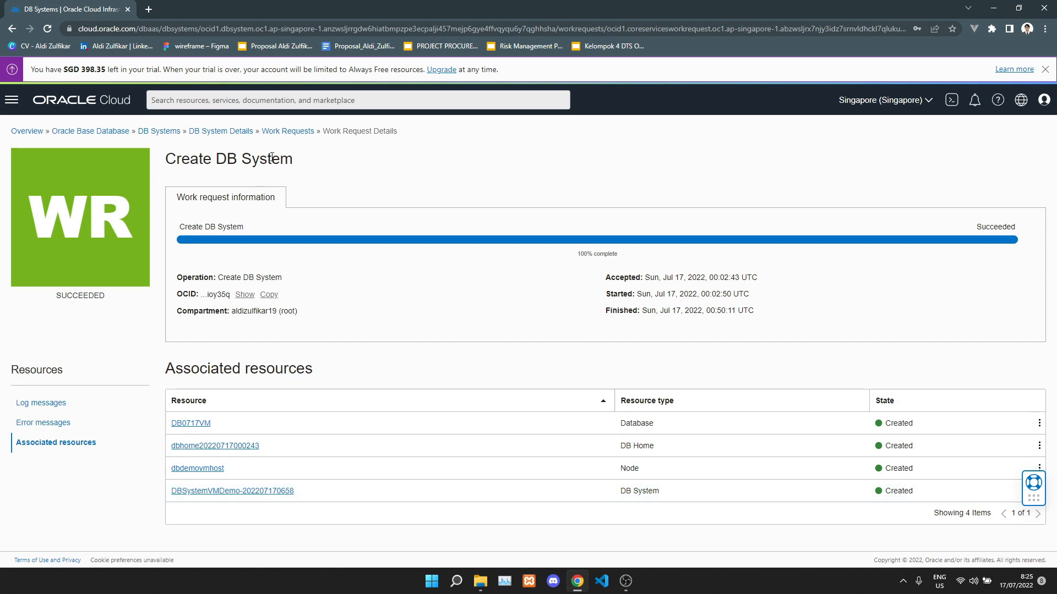
click(242, 136)
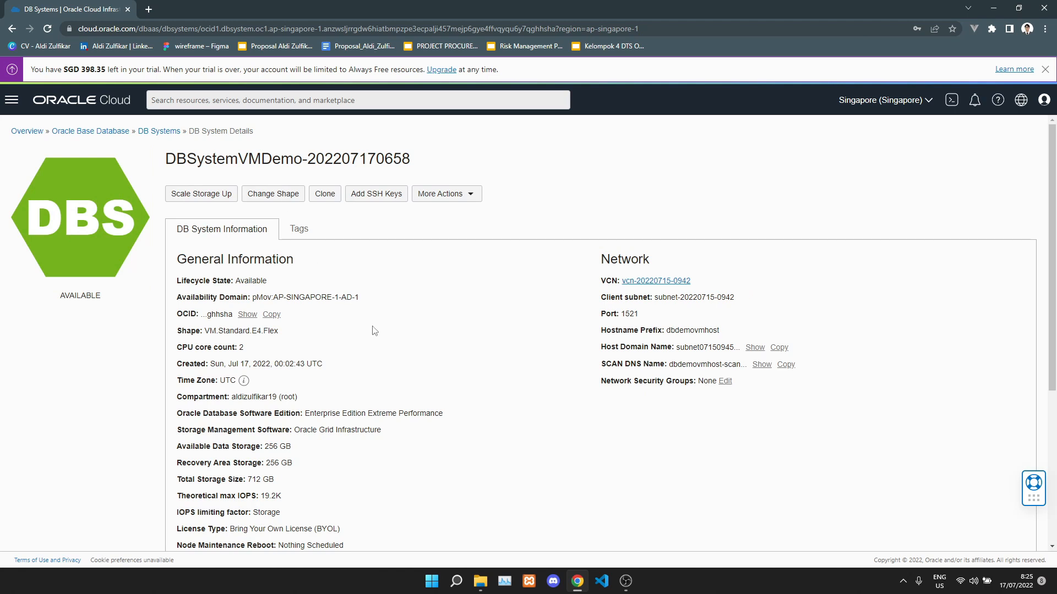
Scroll to confirm database DB0717VM is Available (19.15.0.0.0, Transaction Processing), then back up.
scroll(373, 330, down, 4)
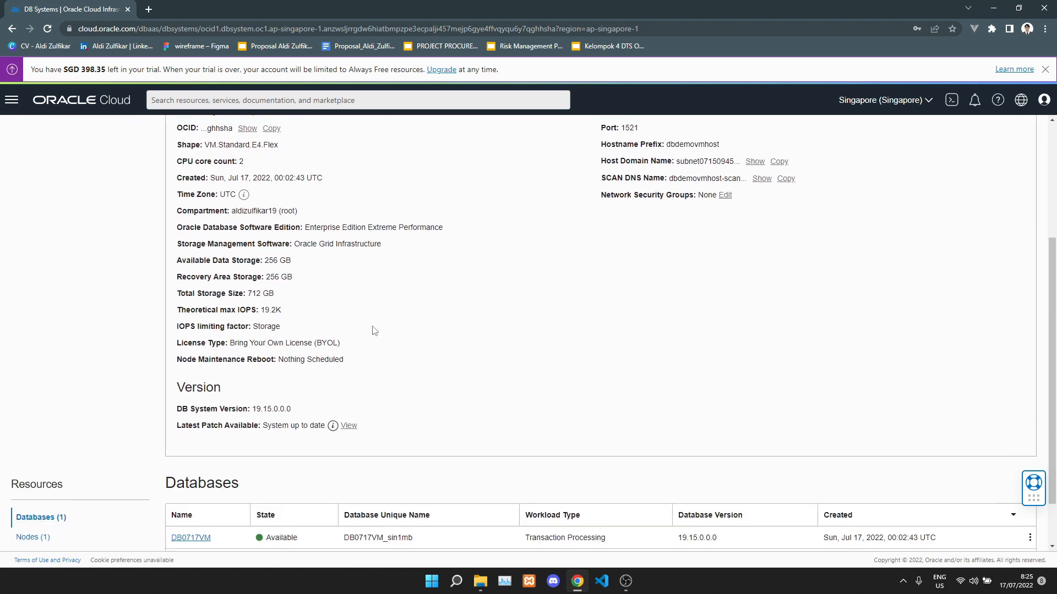
scroll(373, 331, down, 1)
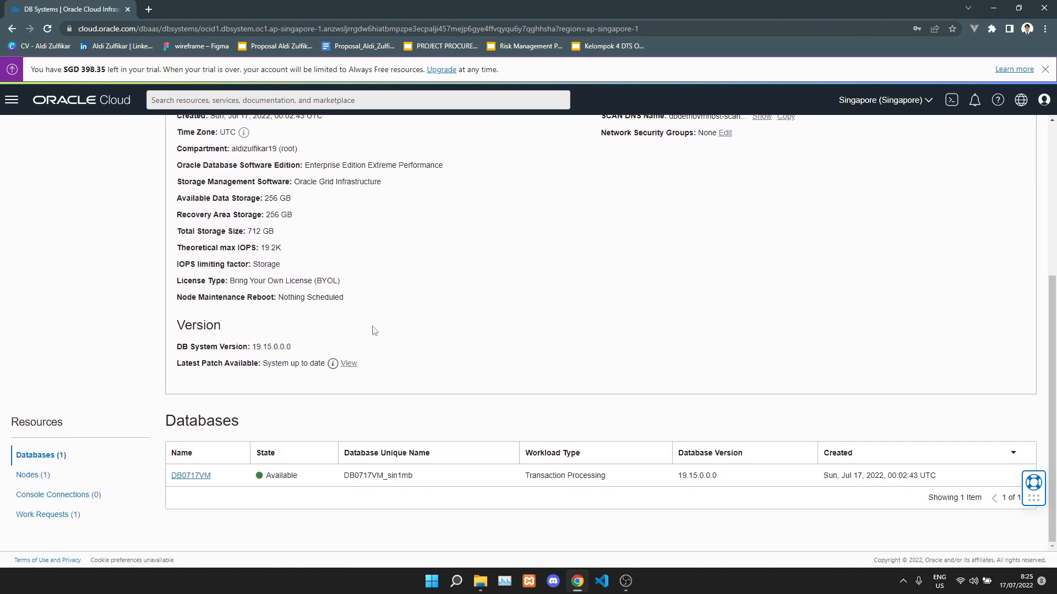
scroll(412, 318, up, 5)
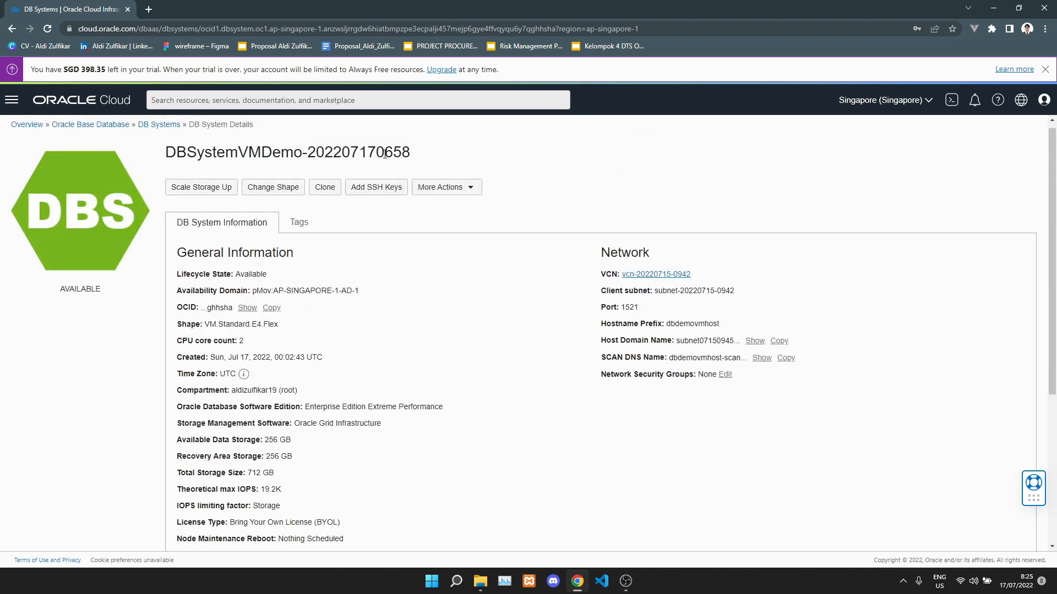
click(224, 190)
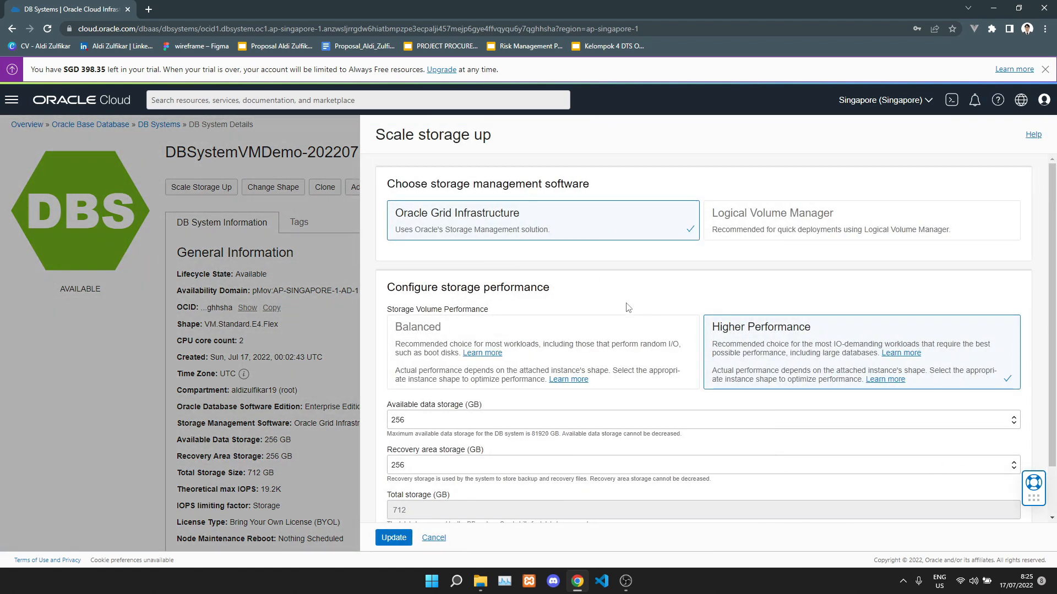
click(579, 420)
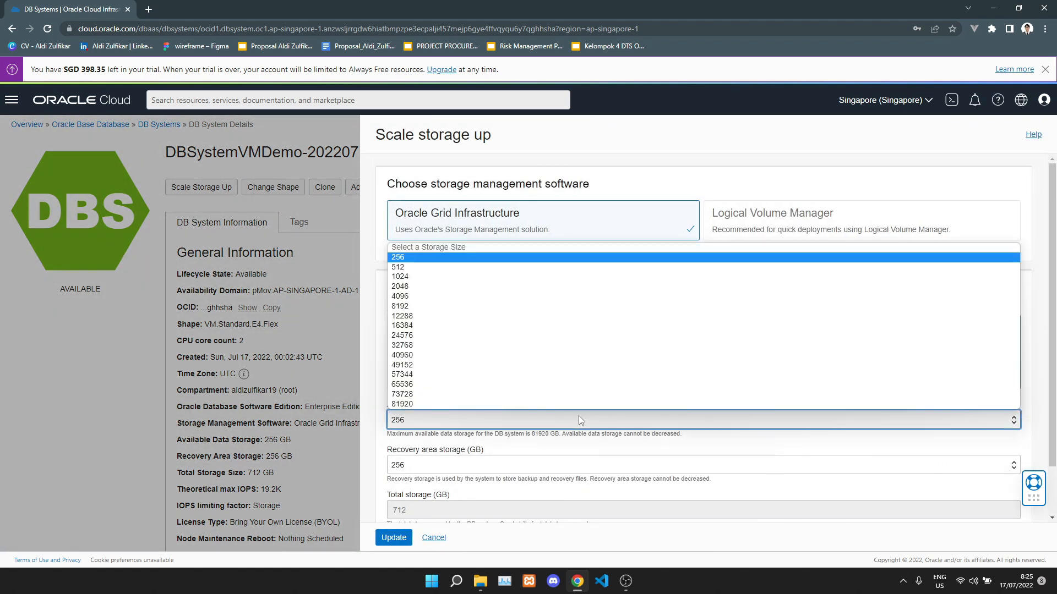
click(576, 427)
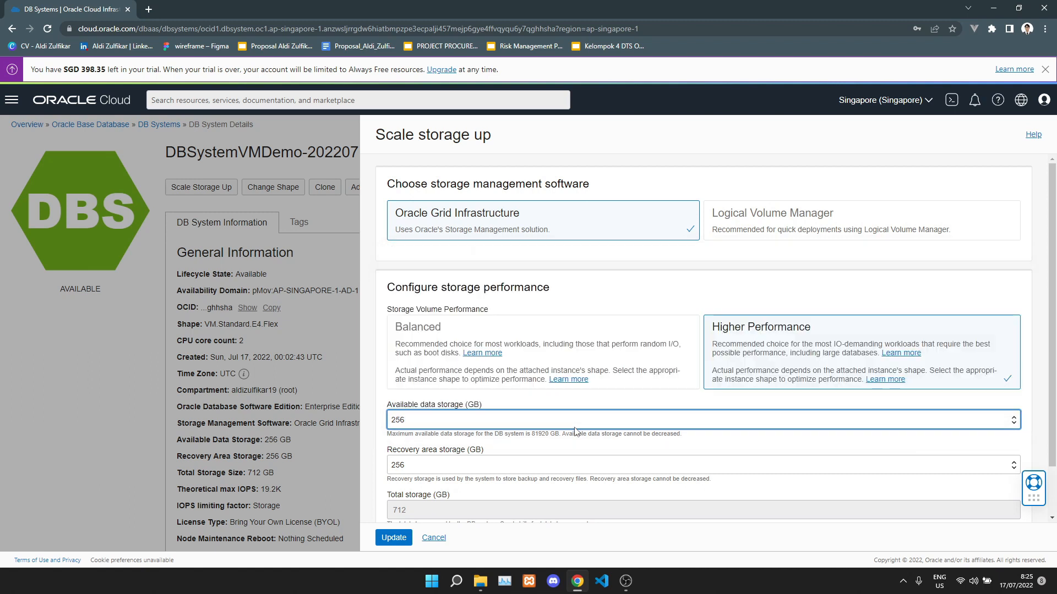
click(576, 465)
click(576, 464)
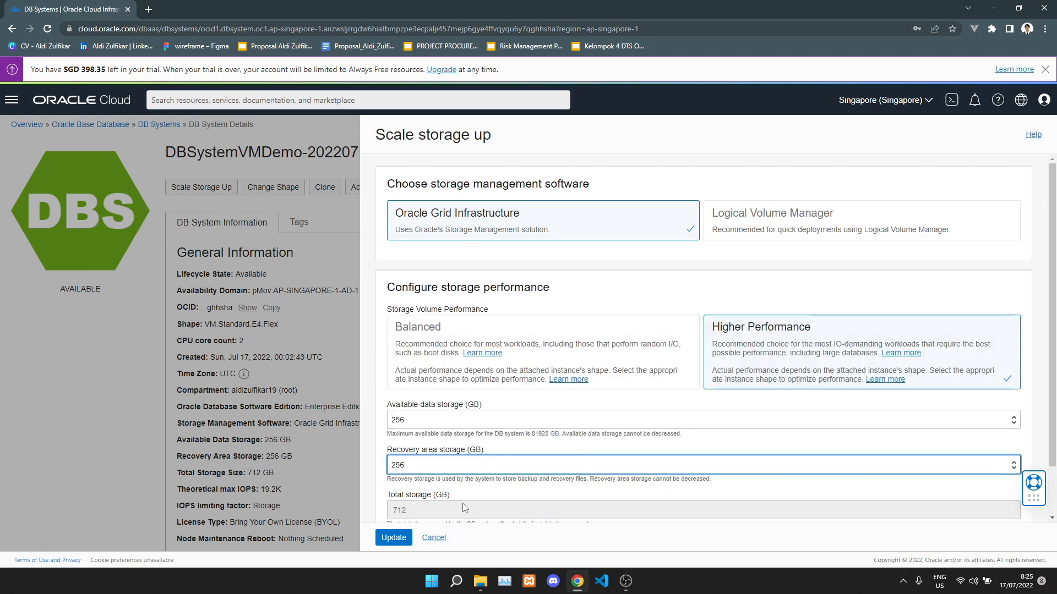
click(434, 537)
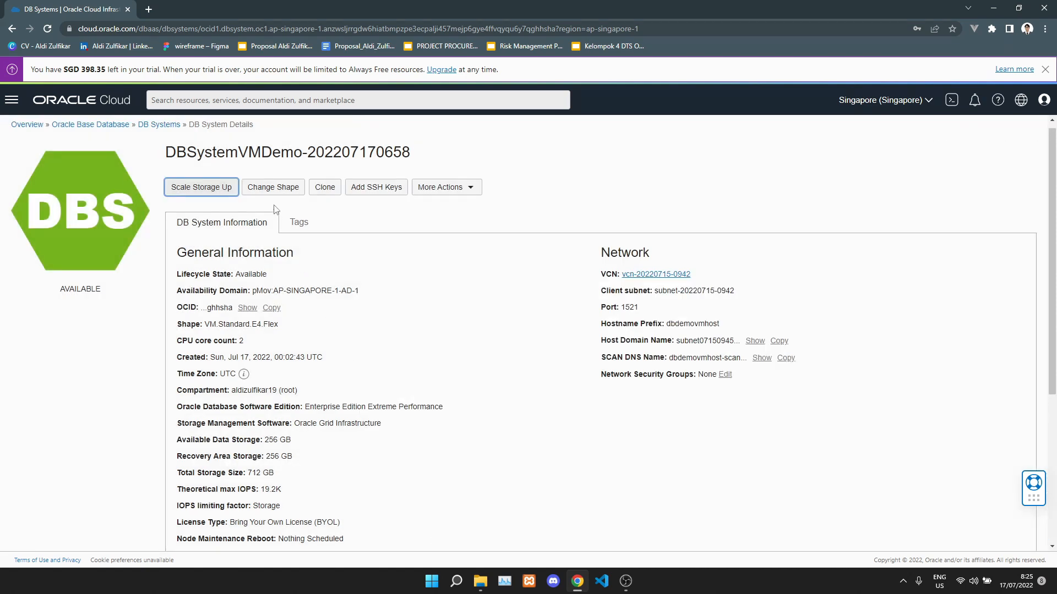
click(273, 189)
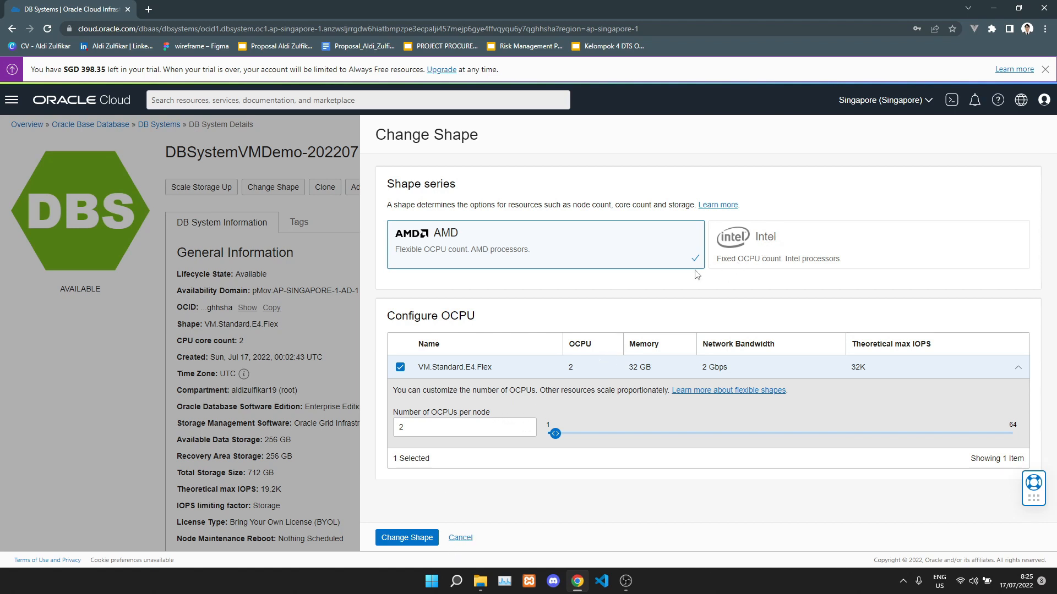
click(460, 538)
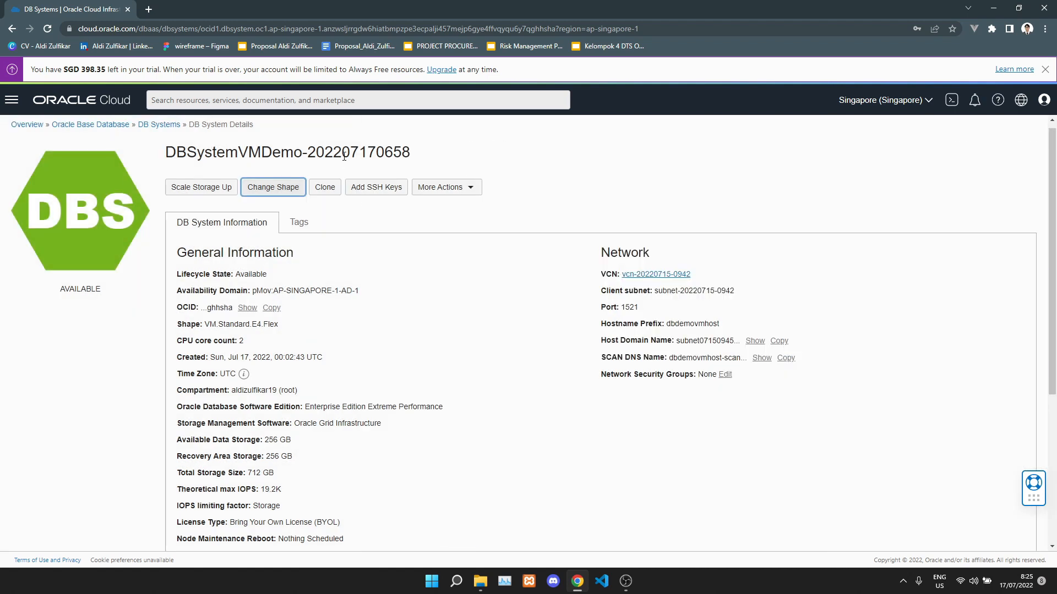
click(384, 190)
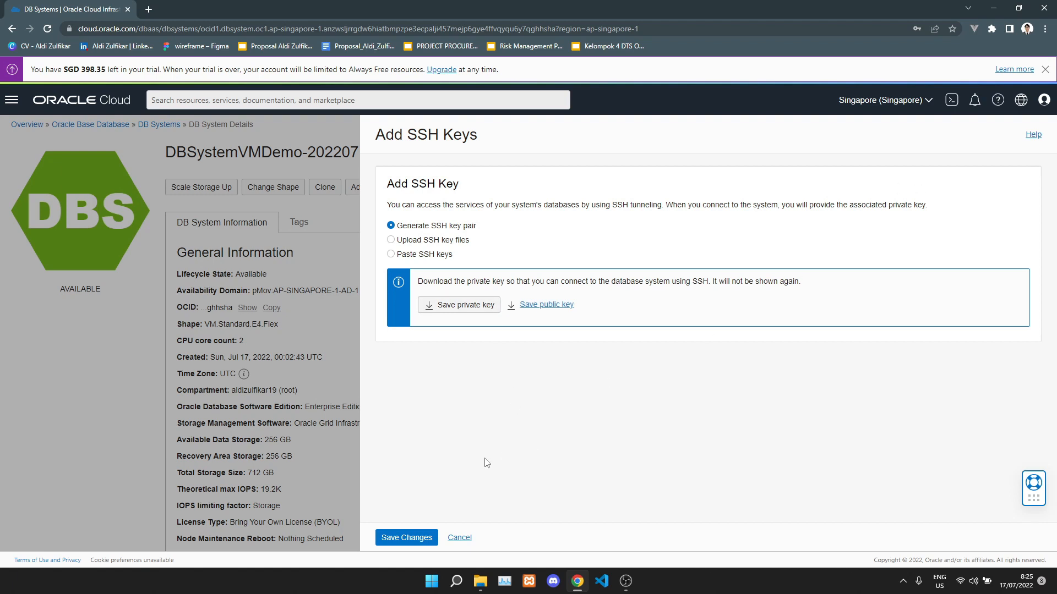
click(459, 537)
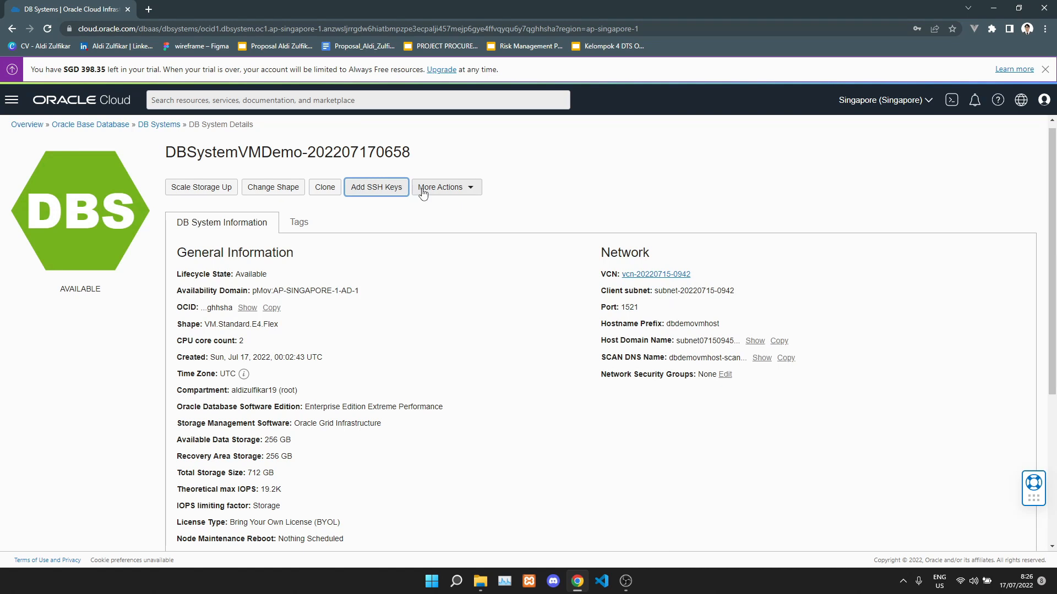
click(422, 190)
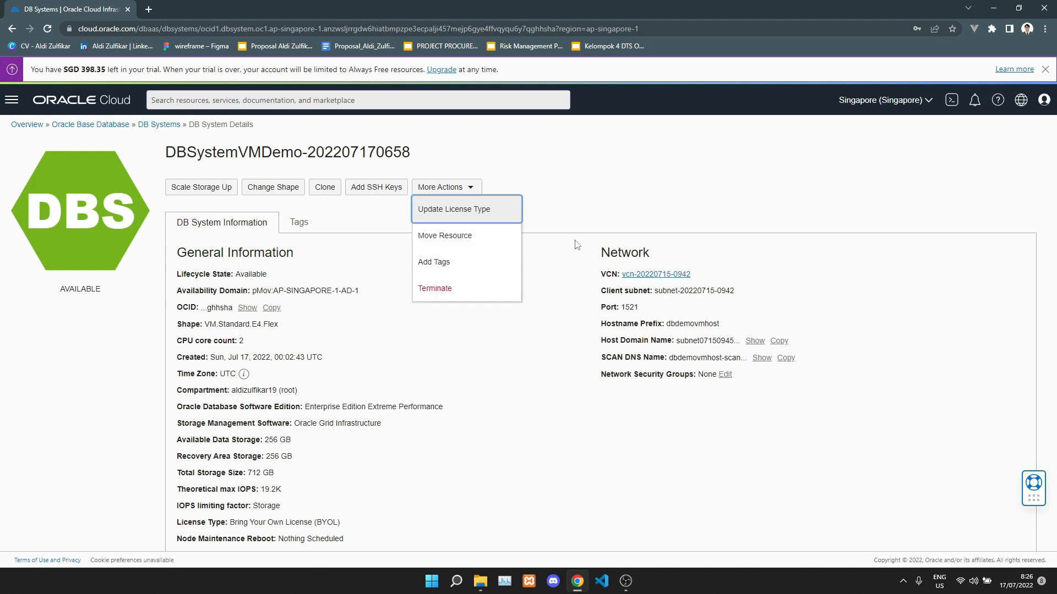
key(Escape)
scroll(503, 280, down, 1)
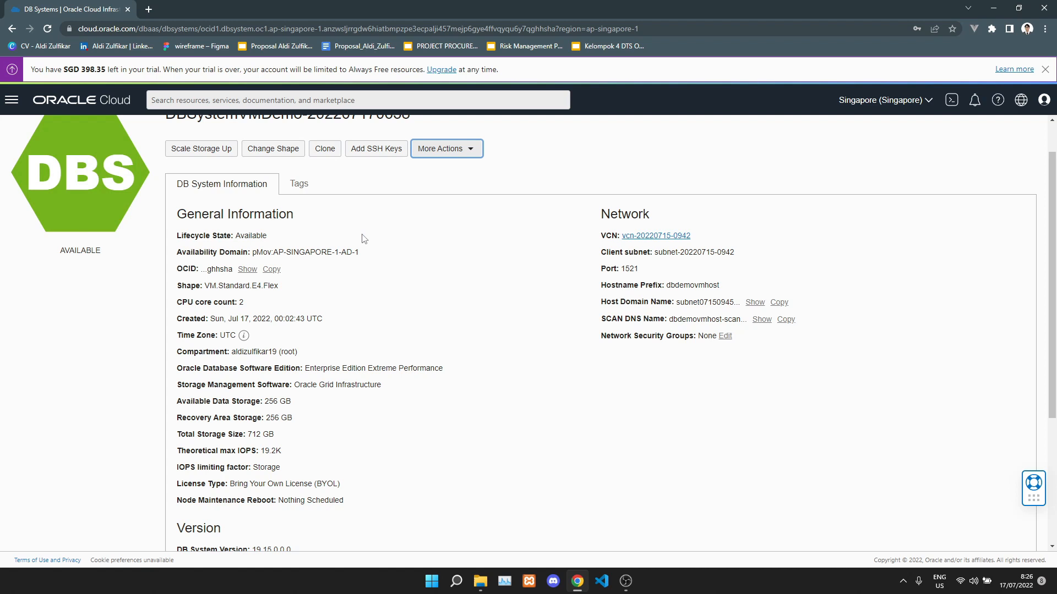
click(300, 185)
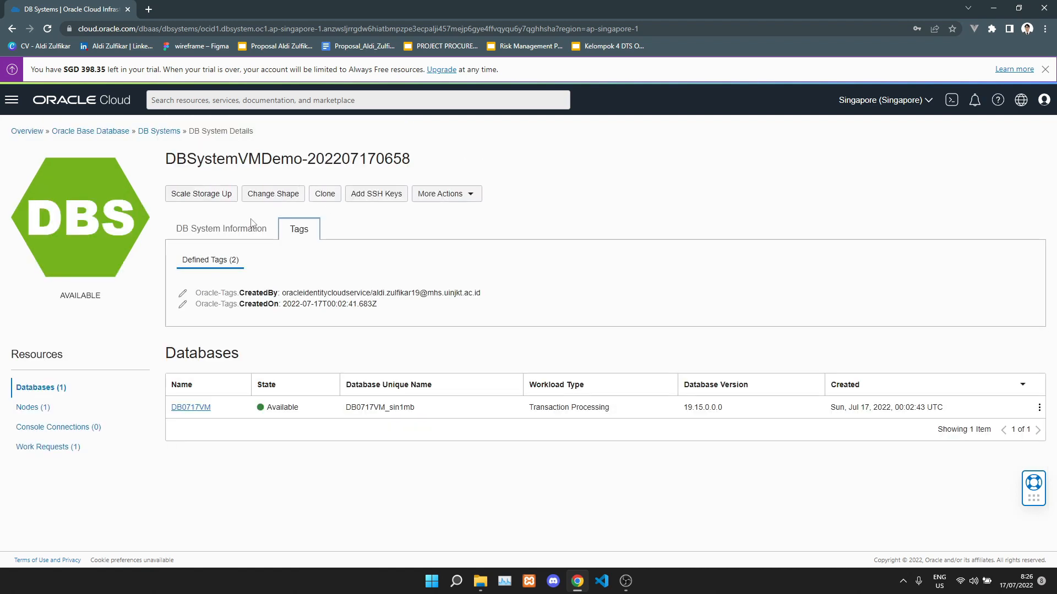
click(247, 231)
scroll(325, 392, down, 5)
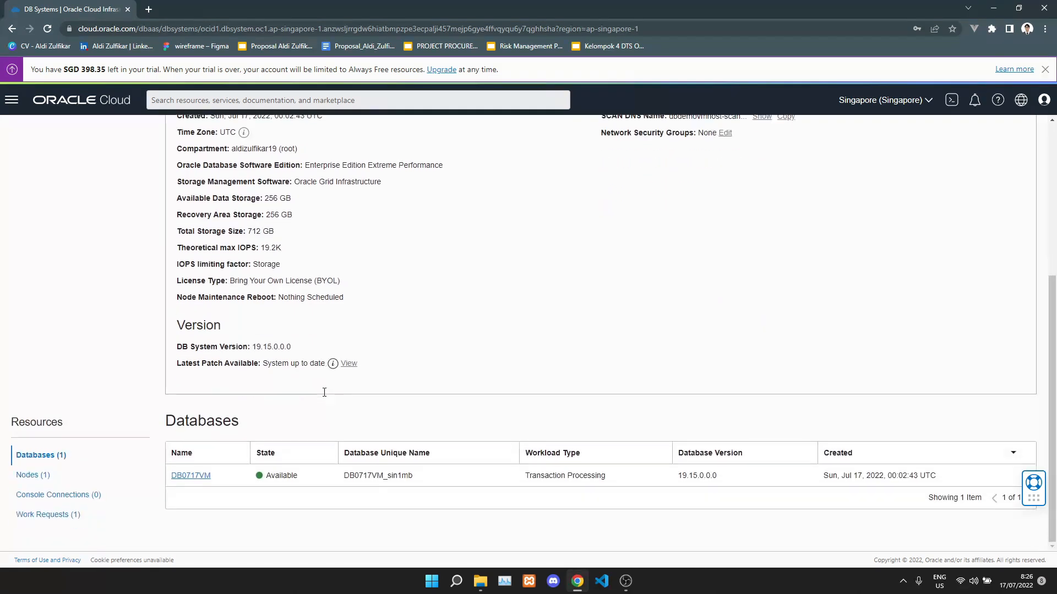
Open database DB0717VM and show its Easy Connect and Long connection strings.
click(190, 475)
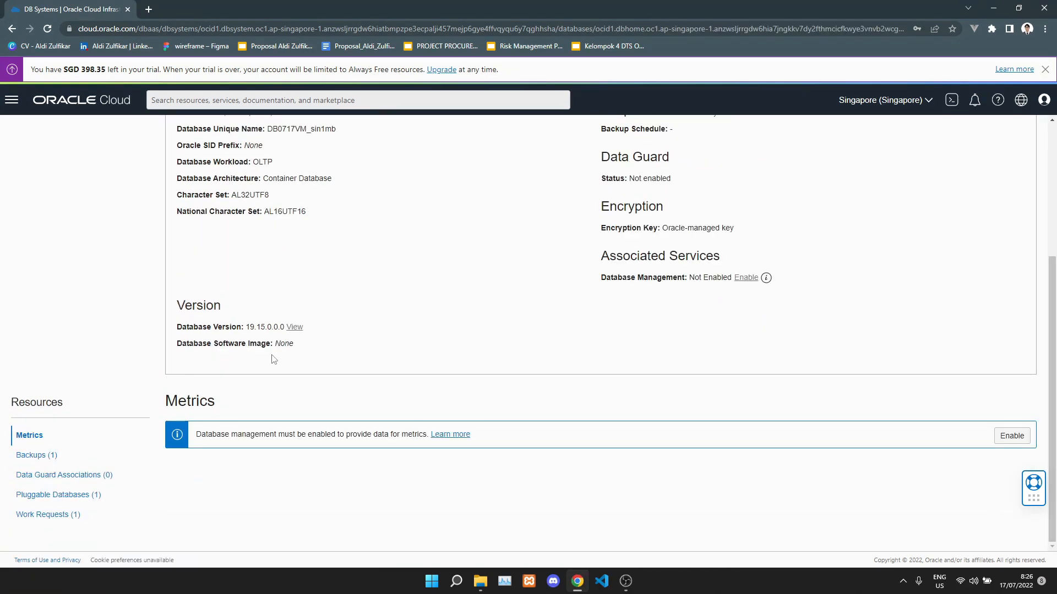
scroll(408, 347, down, 2)
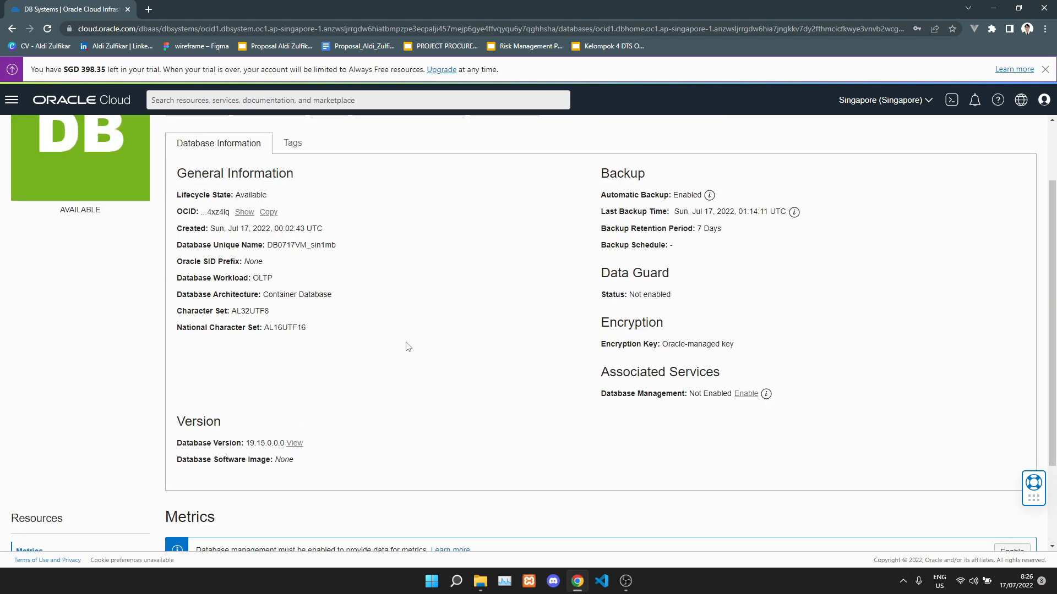
scroll(408, 347, up, 1)
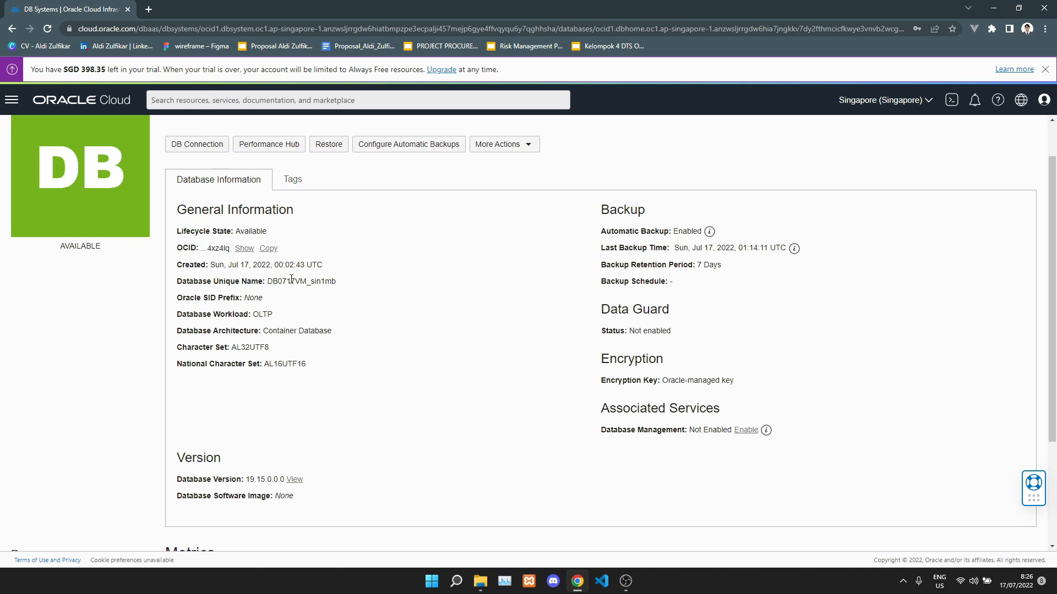
scroll(246, 242, up, 1)
click(212, 200)
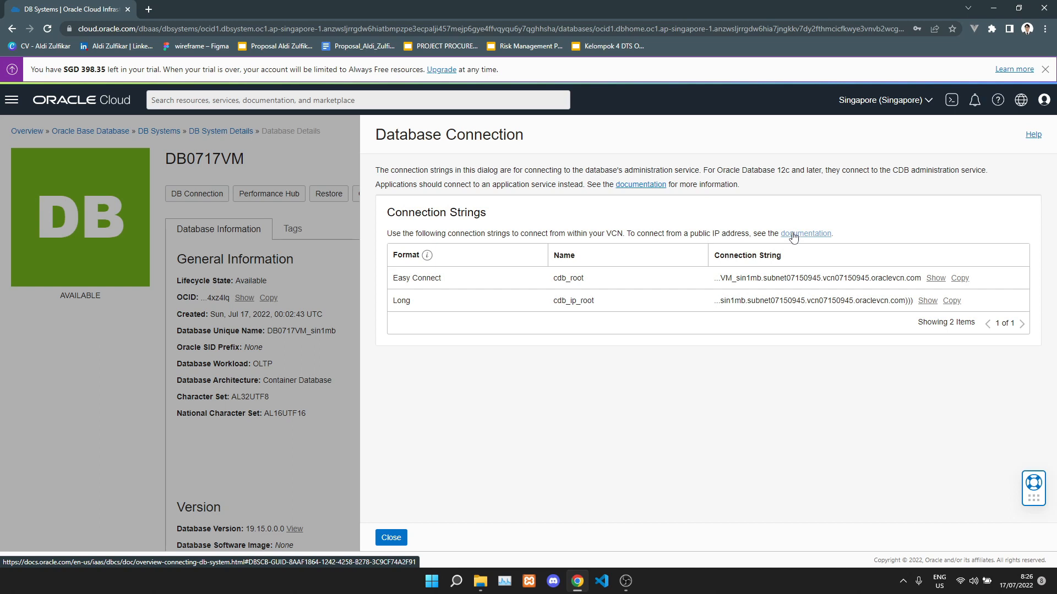
Close the connection strings, then open and dismiss the Performance Hub notice.
click(388, 536)
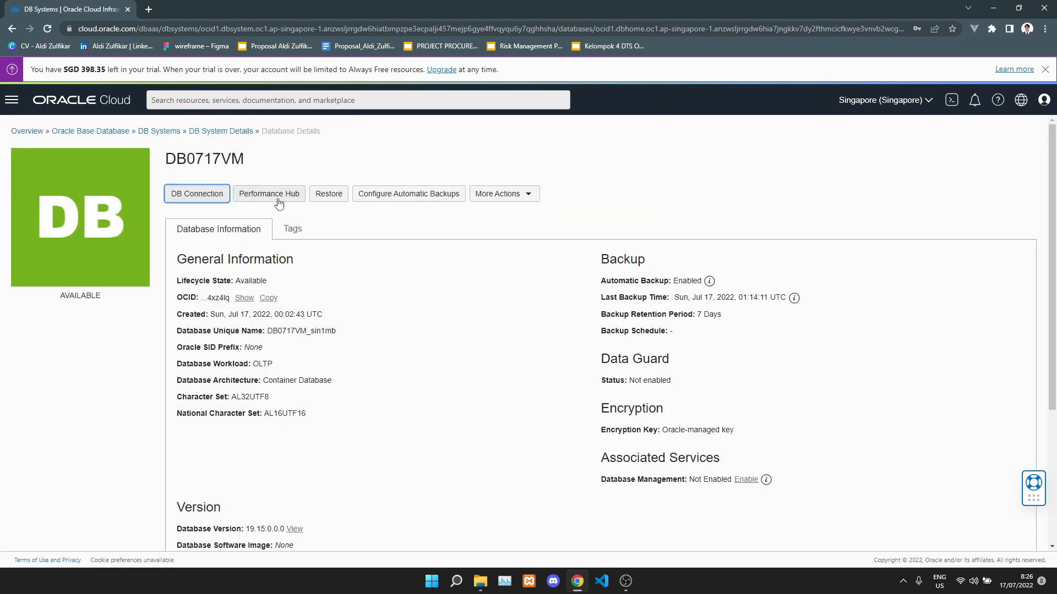
click(279, 198)
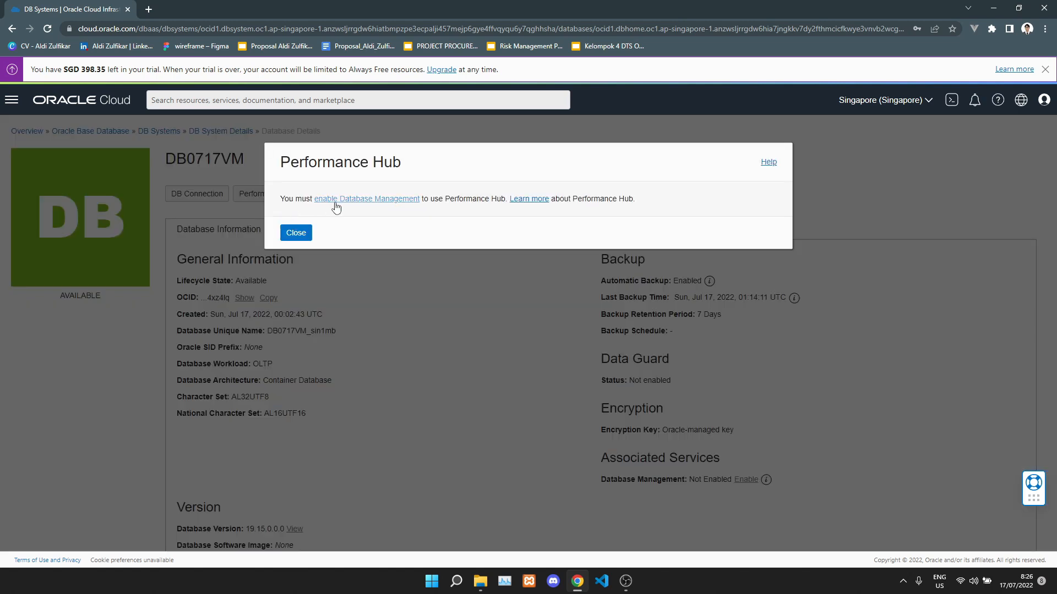
click(296, 233)
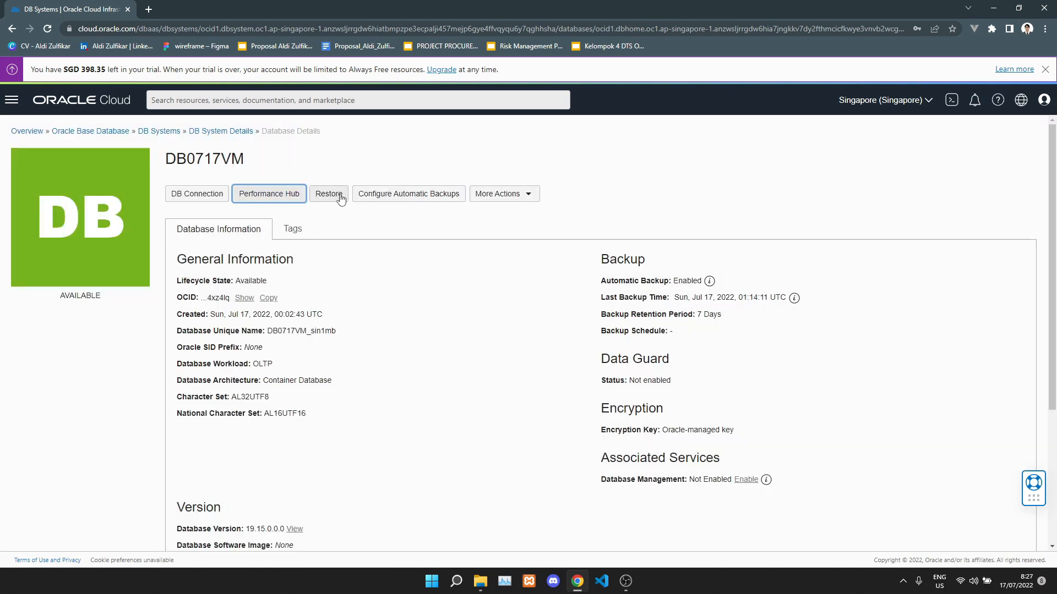
Review automatic backup settings, keeping 7-day retention and Anytime scheduling, and cancel without changes.
click(391, 196)
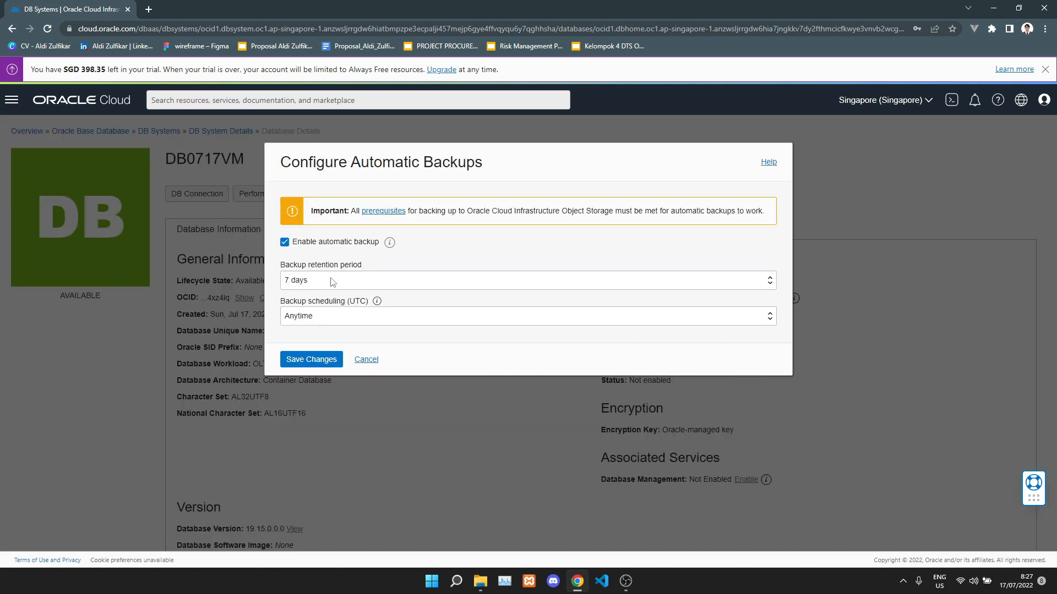
click(333, 282)
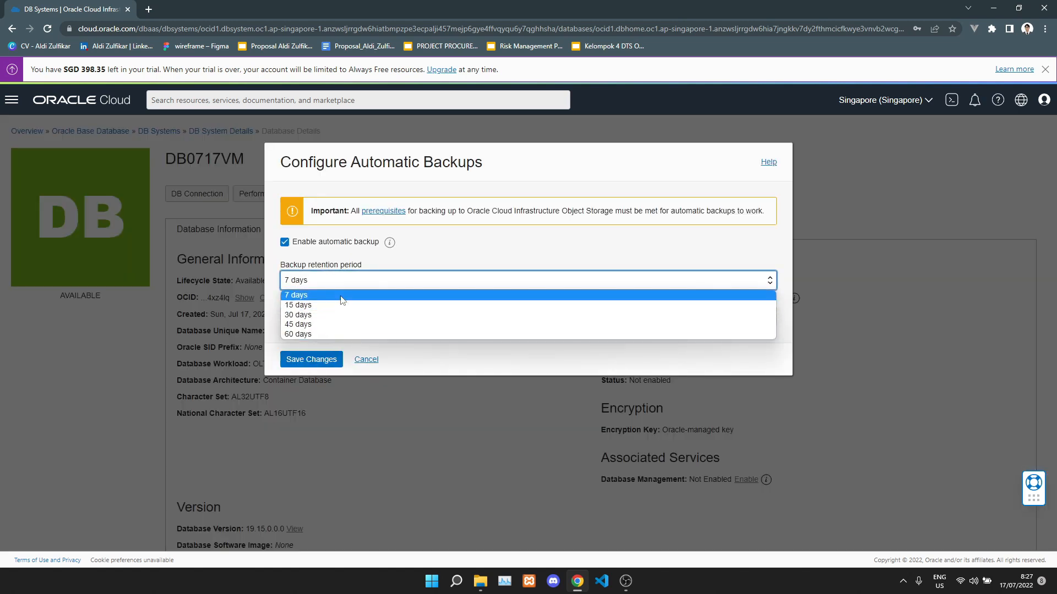
click(342, 297)
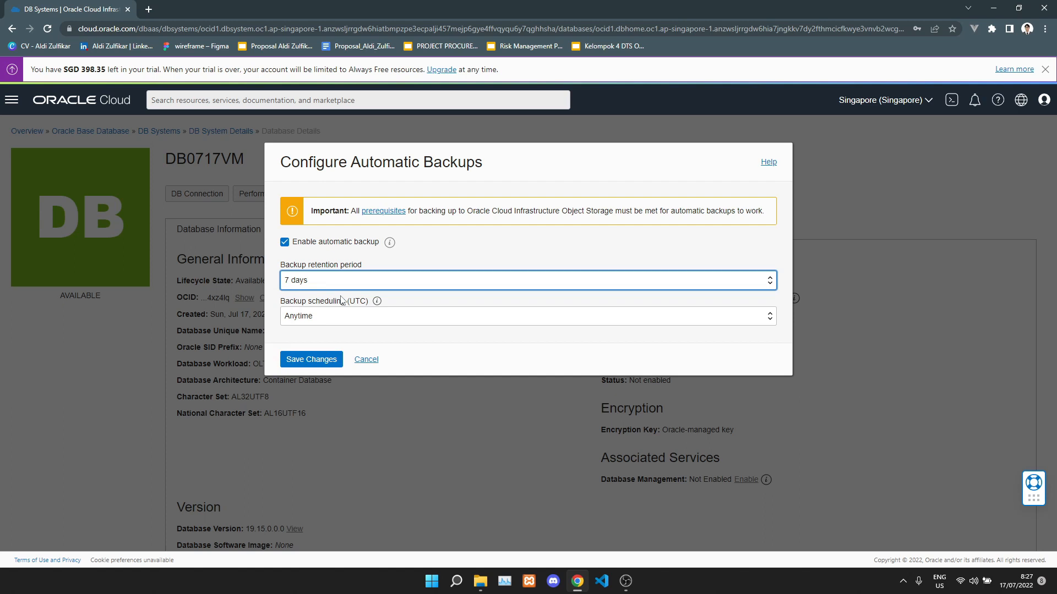
click(391, 322)
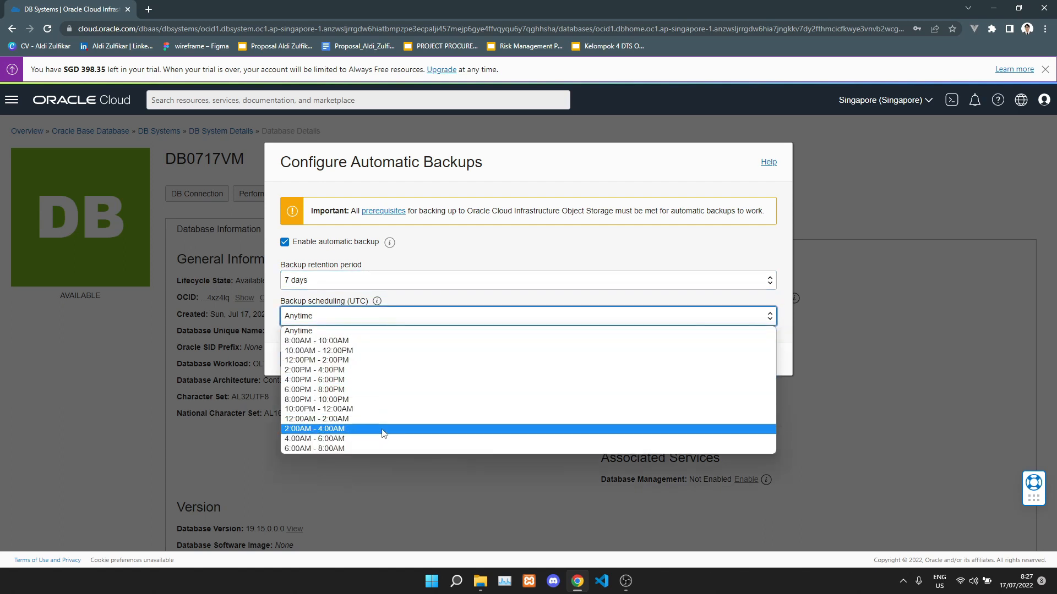
click(397, 316)
click(366, 359)
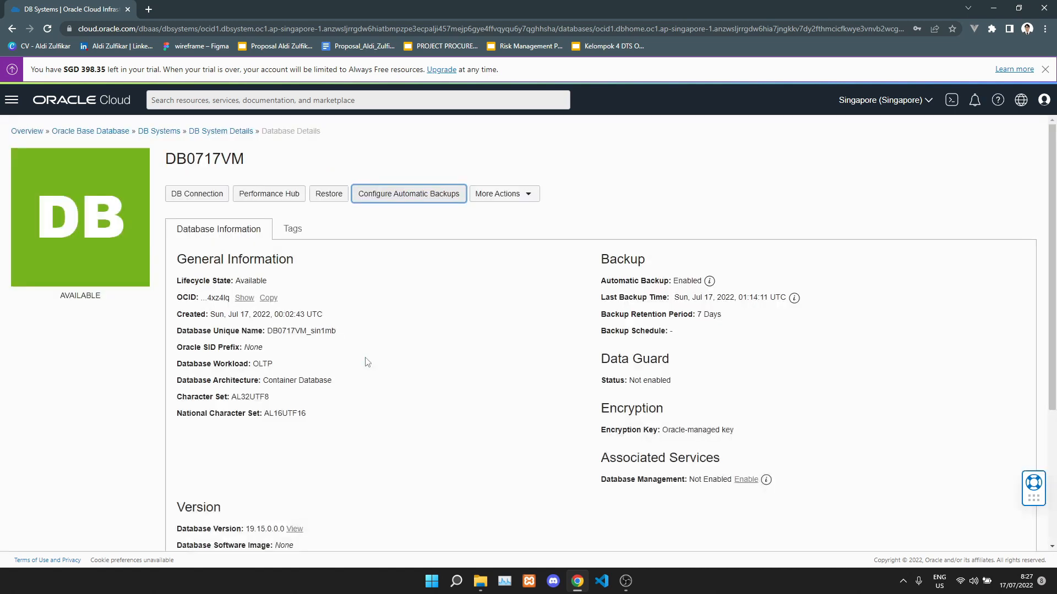
click(496, 199)
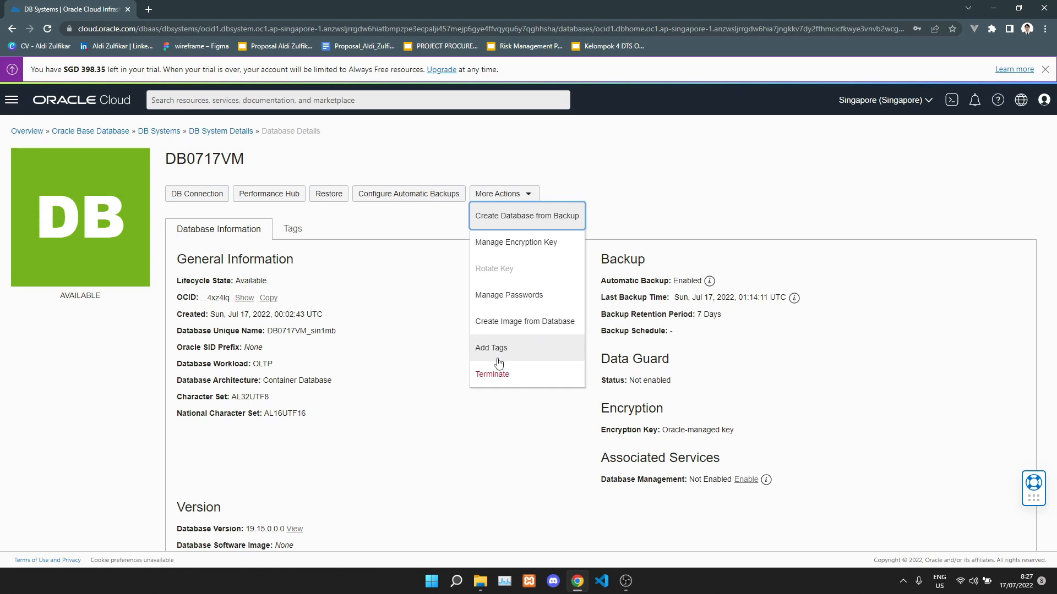
Dismiss More Actions and view the database's backups, then its work requests showing Create DB System Succeeded.
click(412, 307)
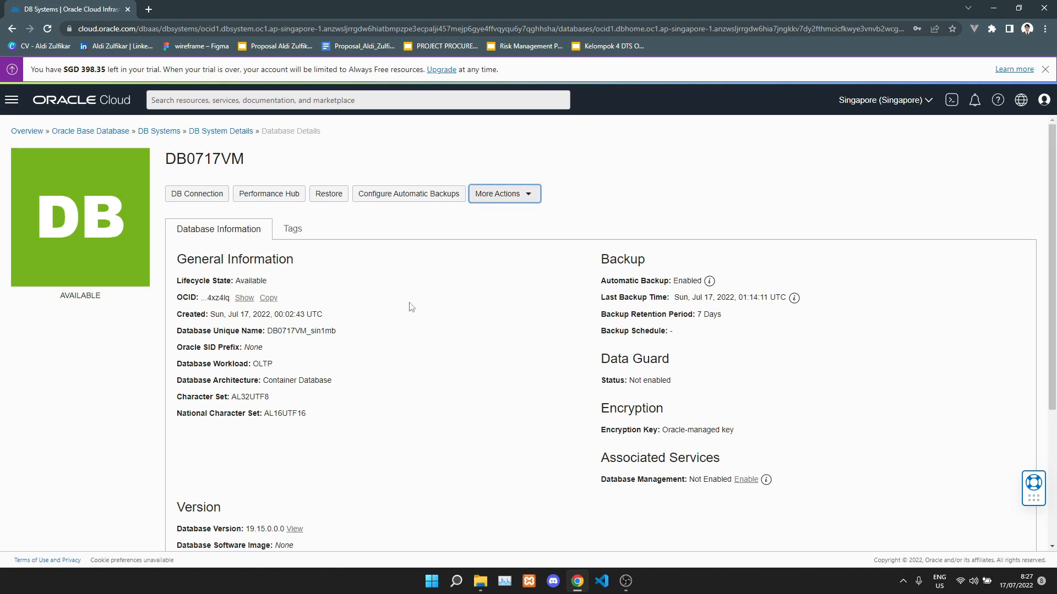
scroll(412, 307, down, 4)
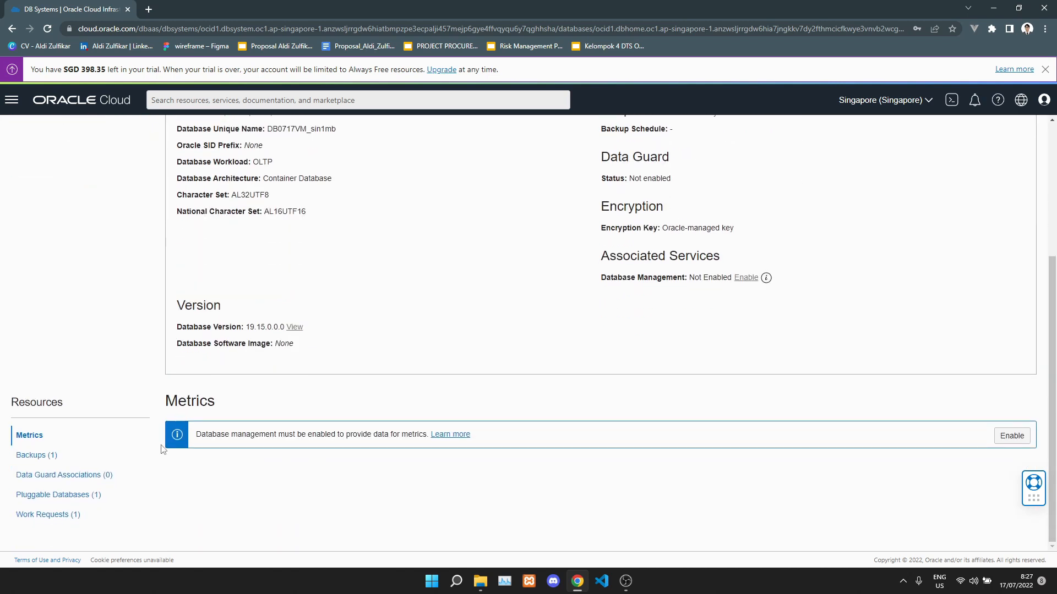
click(51, 457)
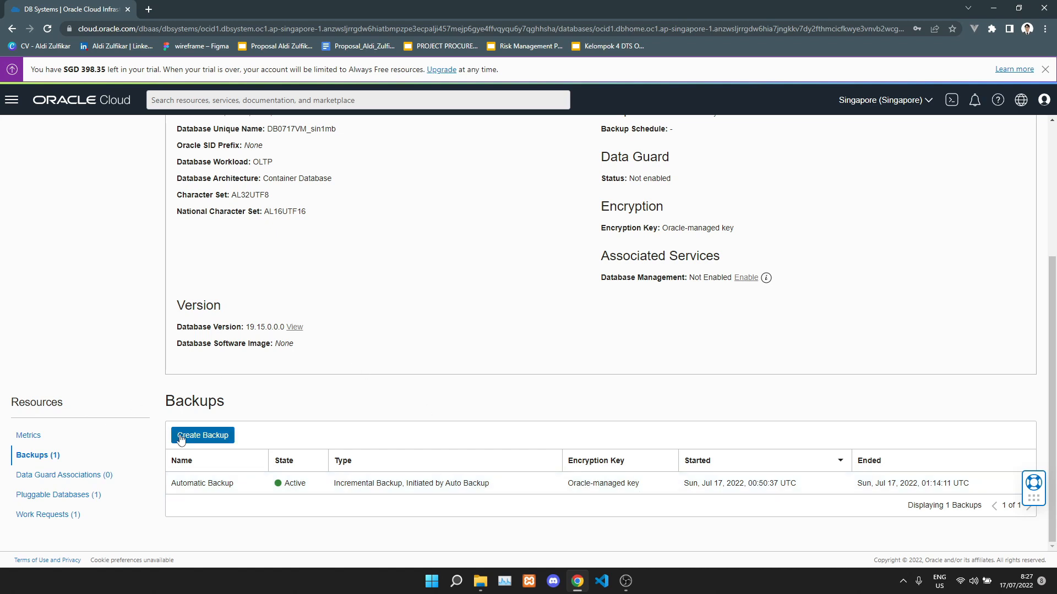
click(55, 514)
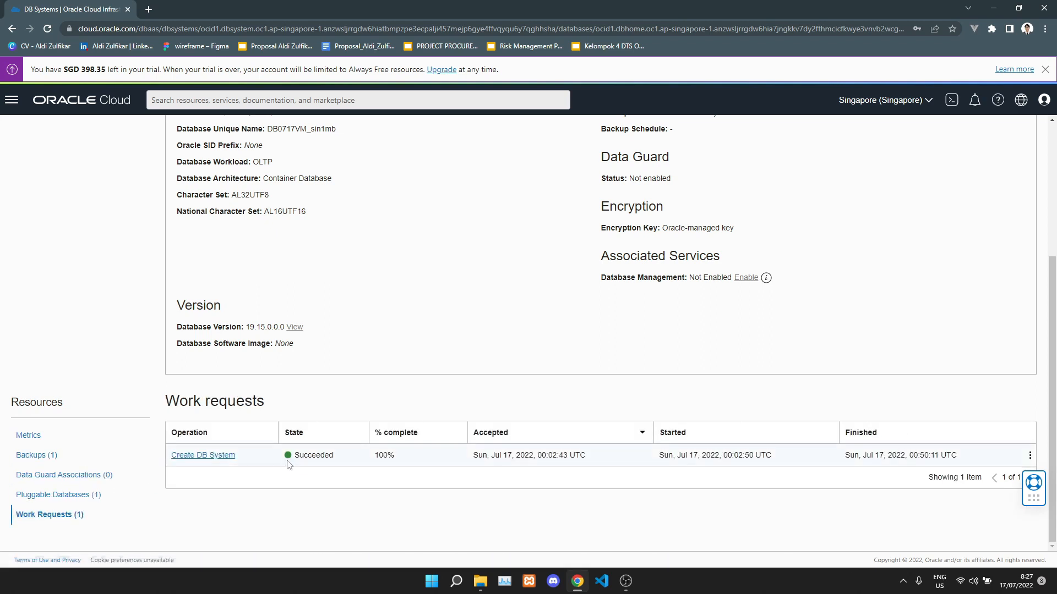
scroll(549, 432, up, 4)
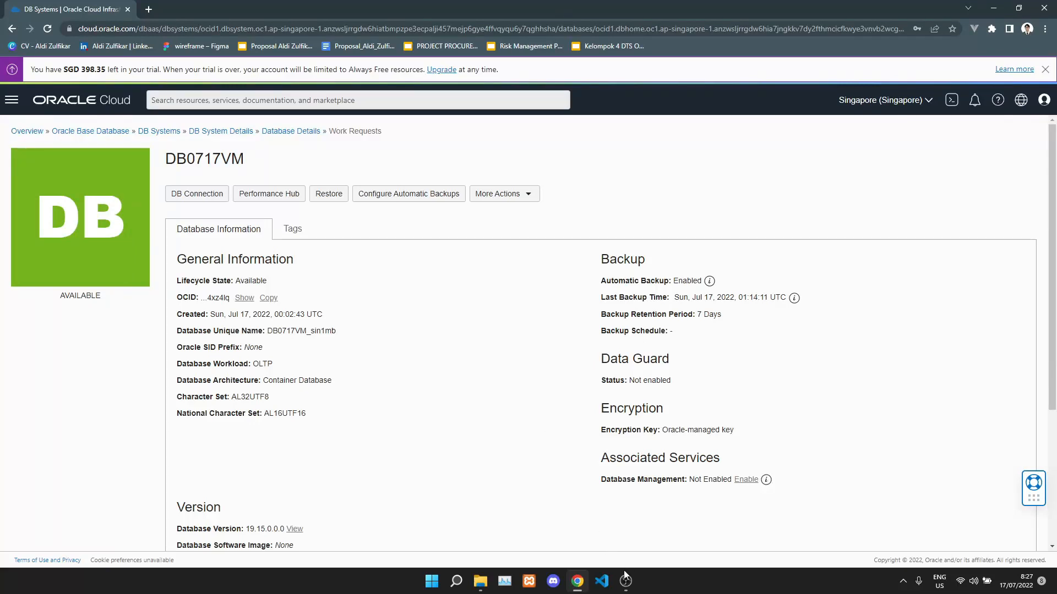
mouse_move(626, 580)
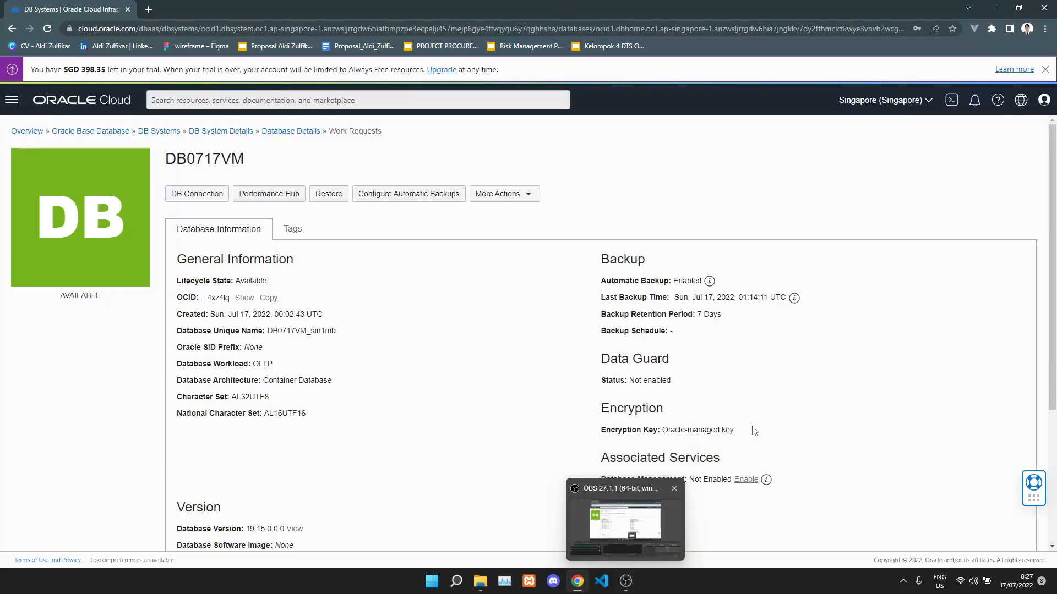